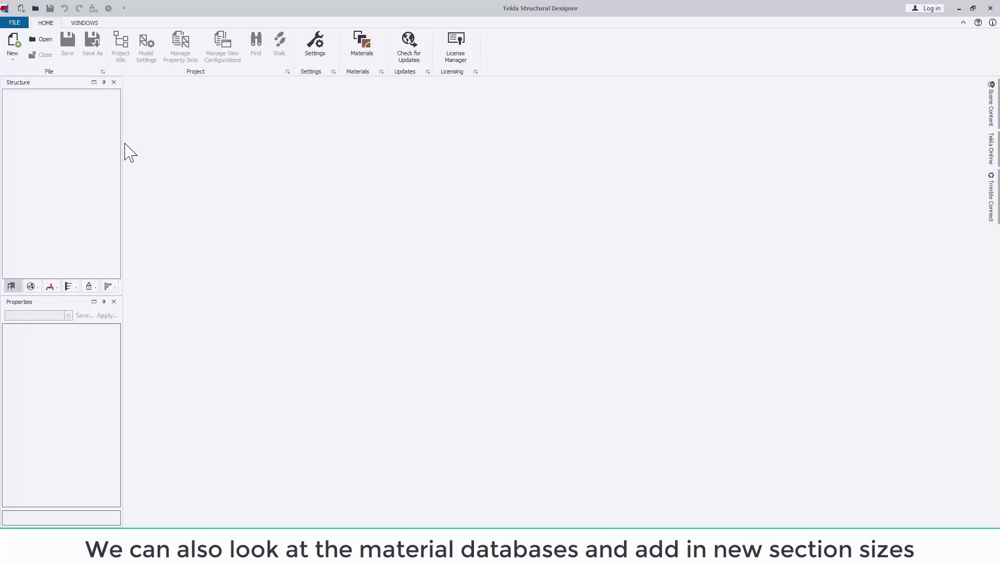
Create a new blank model, TSD2, from the HOME tab
left_click(18, 44)
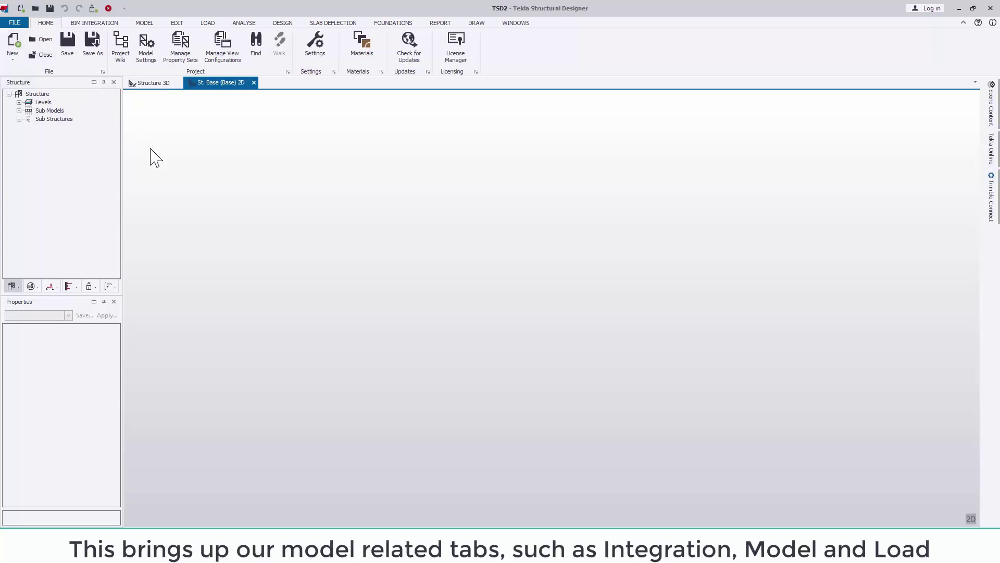
left_click(150, 50)
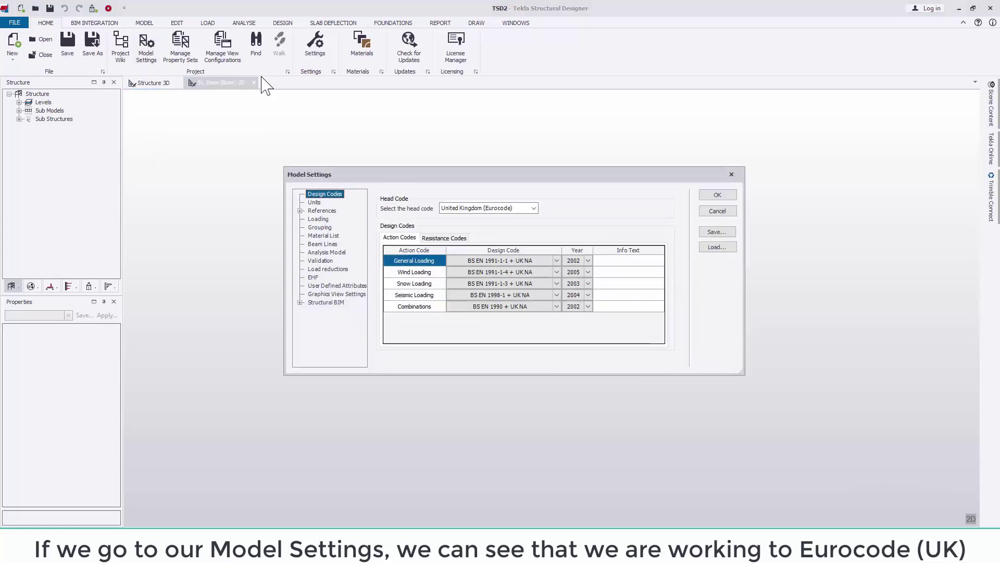
left_click(536, 205)
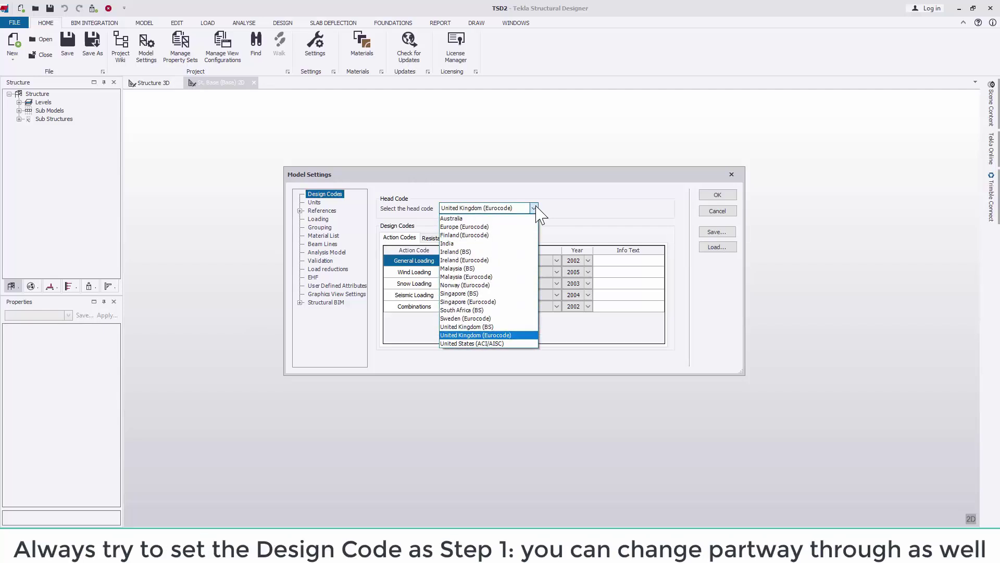
left_click(534, 208)
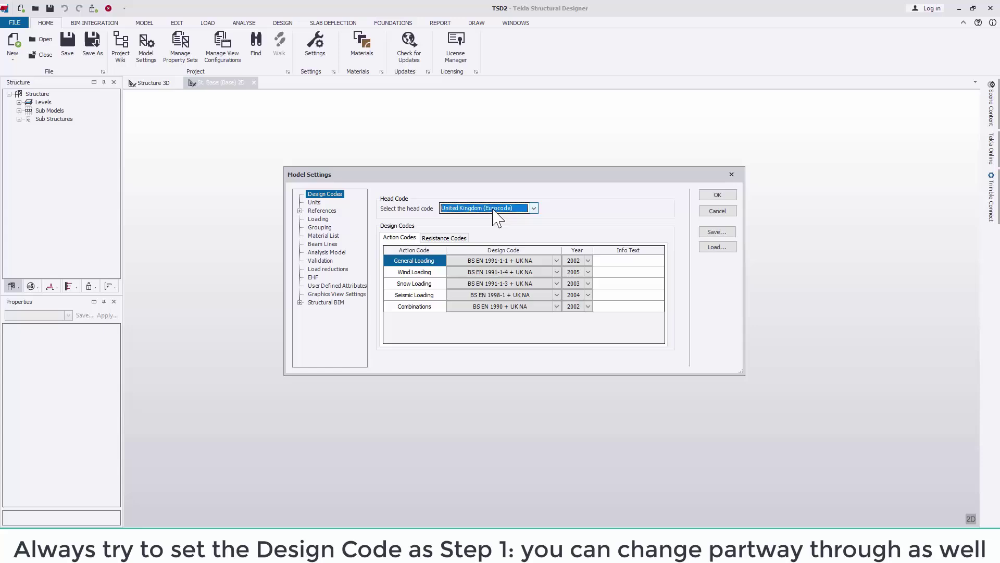
left_click(313, 203)
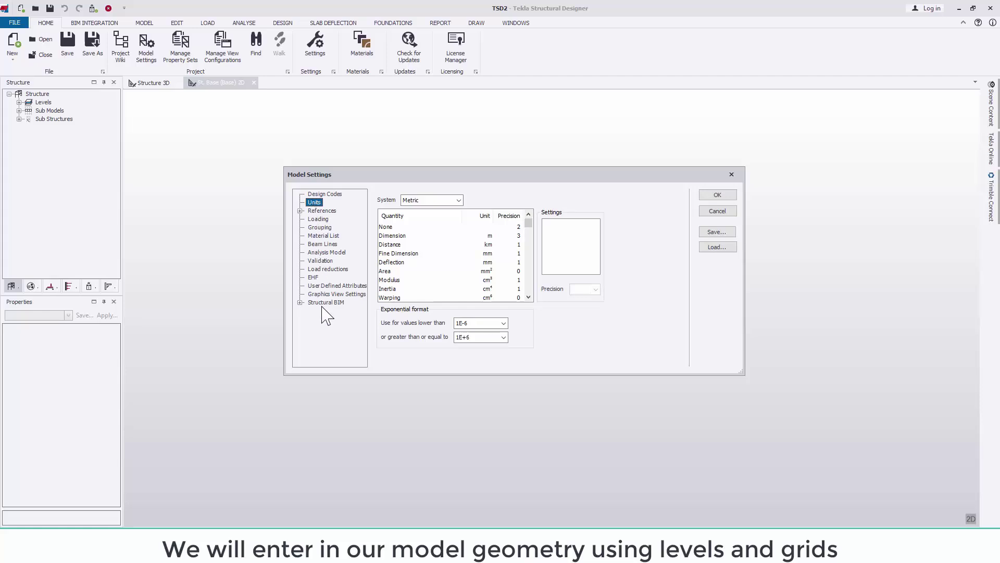
left_click(715, 211)
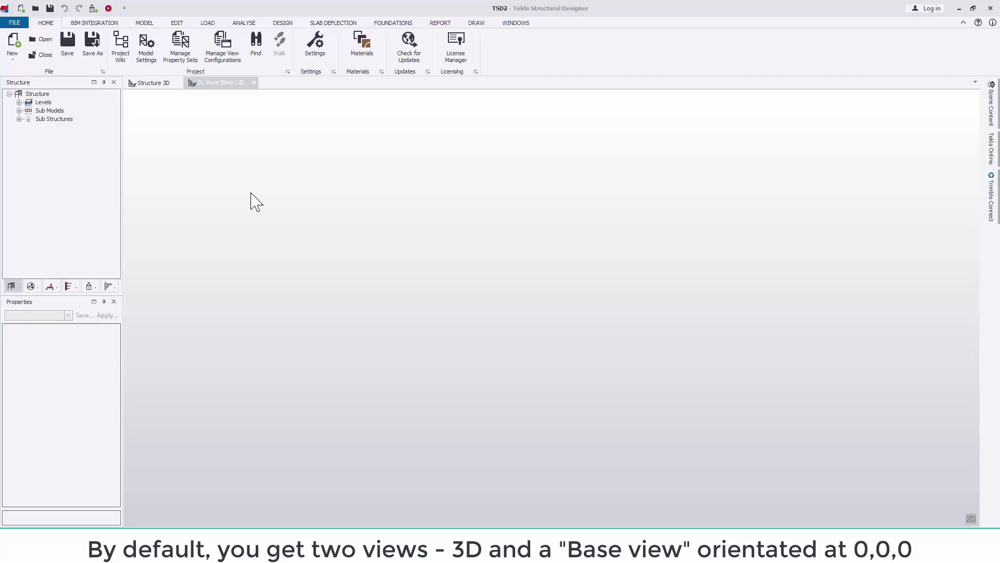
Toggle between Structure 3D and the St. Base plan, ending on the base plan, and show the MODEL ribbon
left_click(156, 84)
left_click(211, 84)
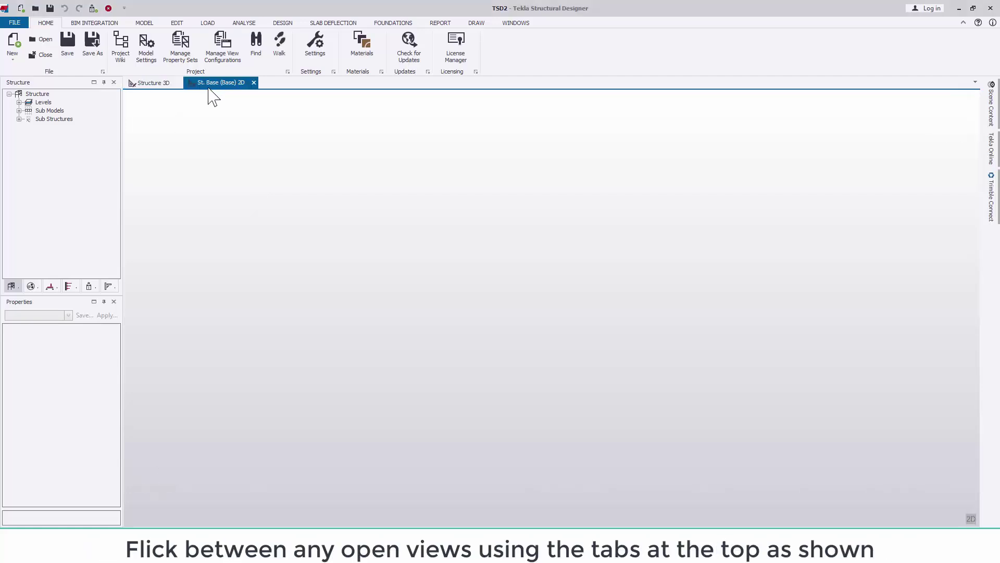
left_click(155, 89)
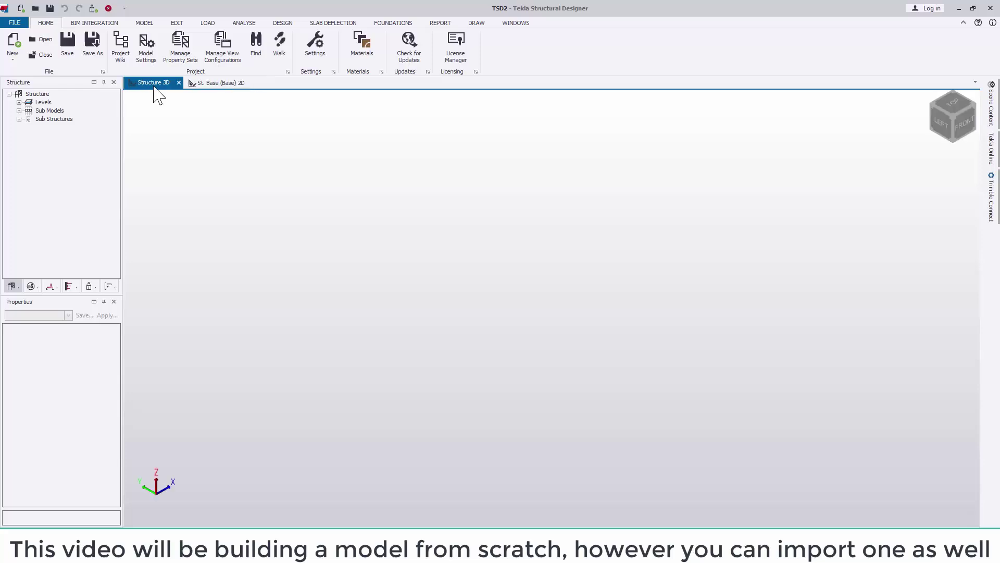
left_click(239, 86)
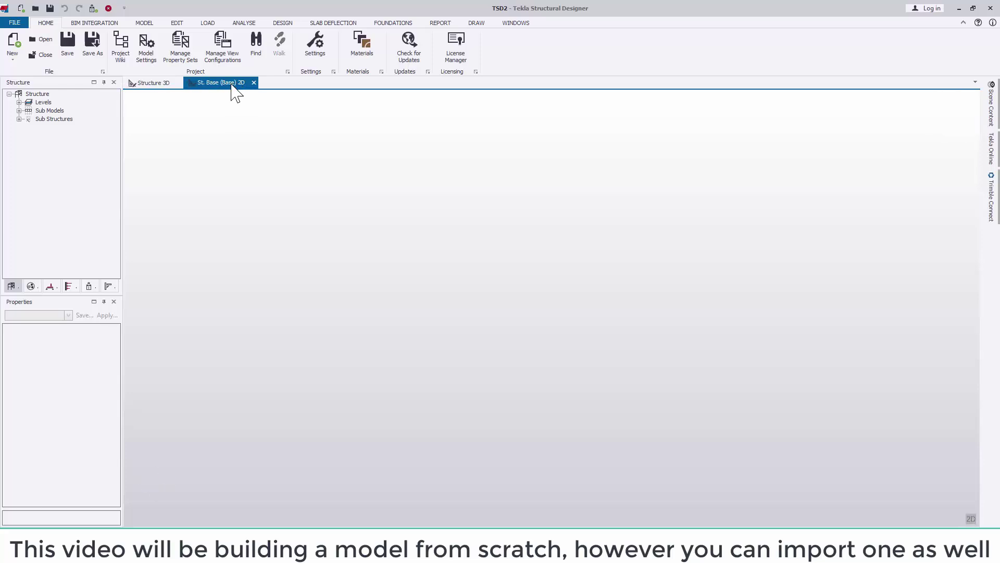
left_click(144, 23)
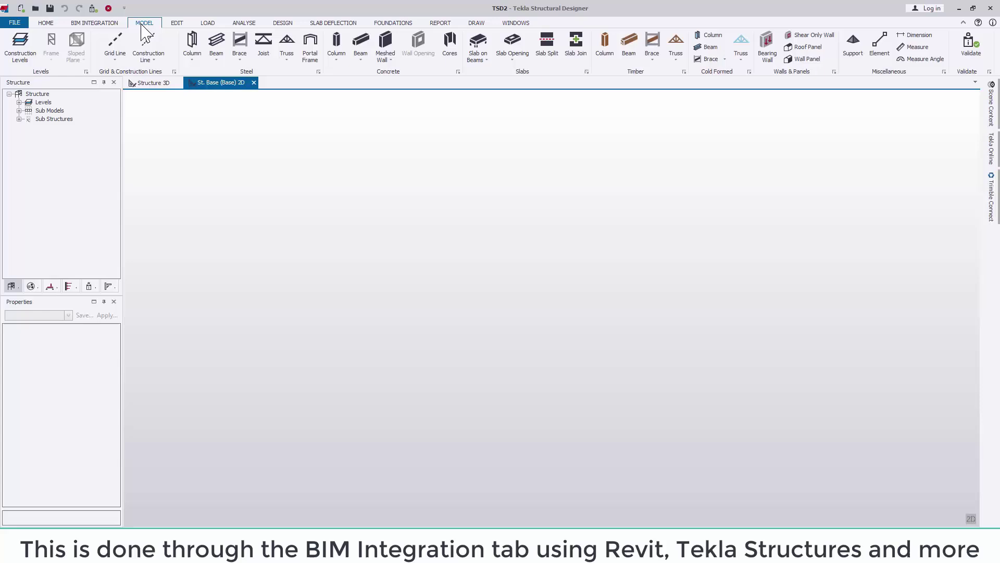
Insert level 1 above Base with 3.5 m spacing, type S.S.L and 125 mm slab thickness
left_click(17, 42)
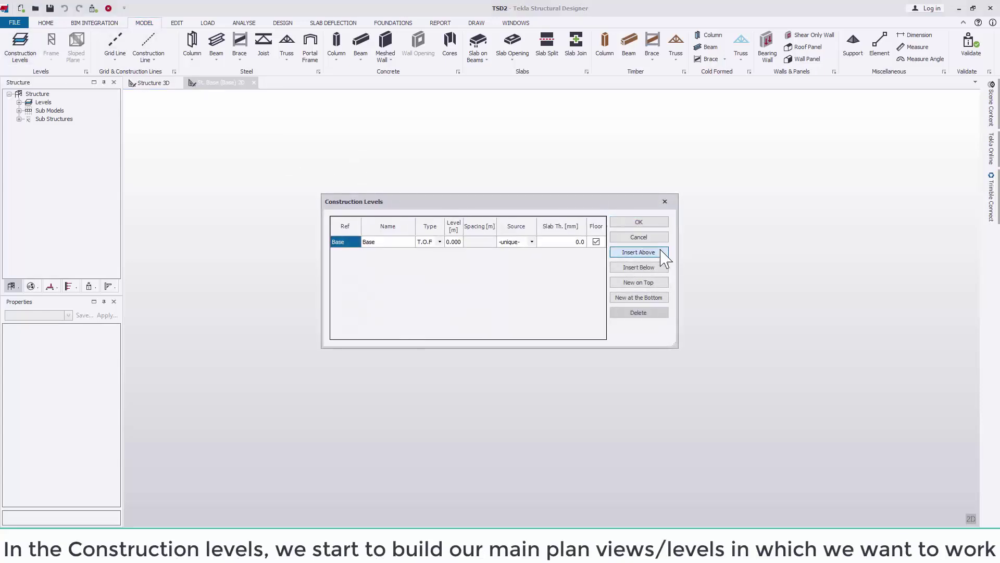
left_click(660, 252)
left_click(480, 241)
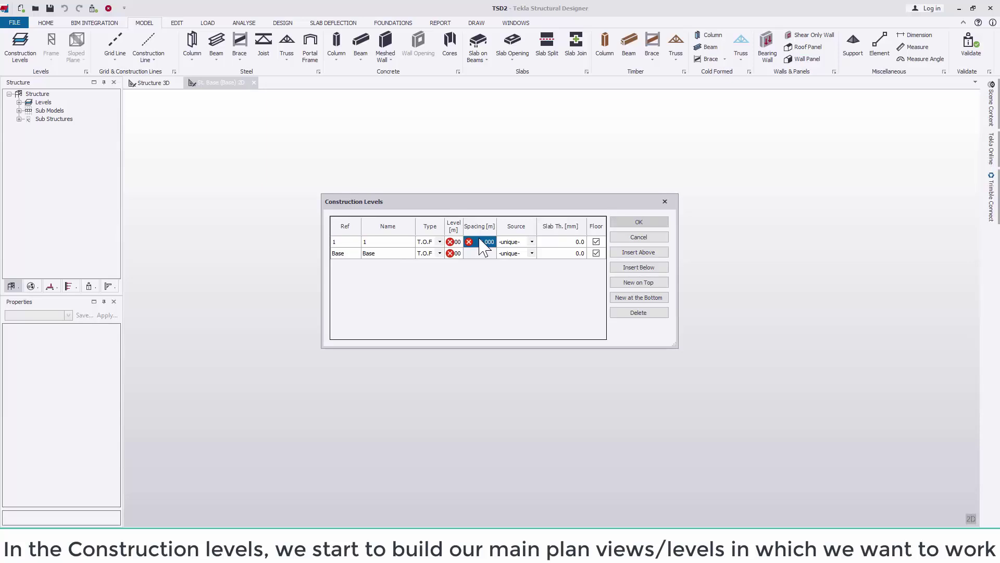
type("3.5")
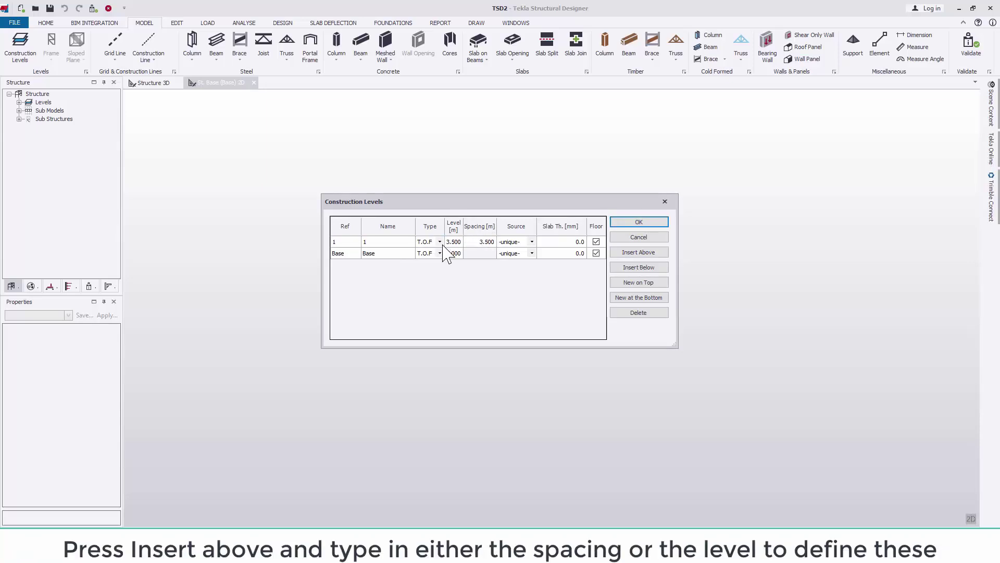
left_click(441, 242)
left_click(432, 261)
left_click(557, 242)
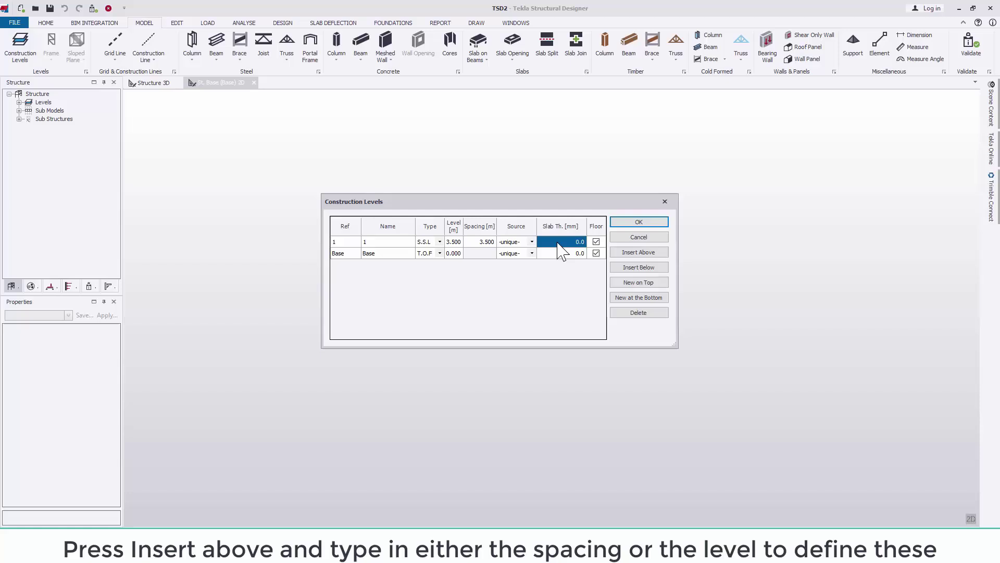
type("125")
left_click(648, 224)
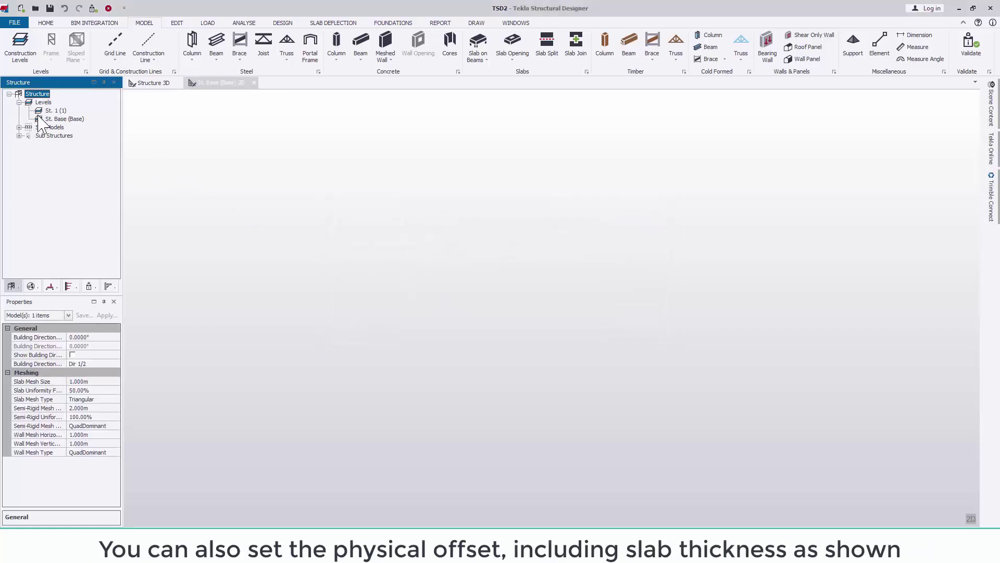
Open level St. 1 (1)'s plan view from the Structure tree, then return to the Base plan
left_click(54, 111)
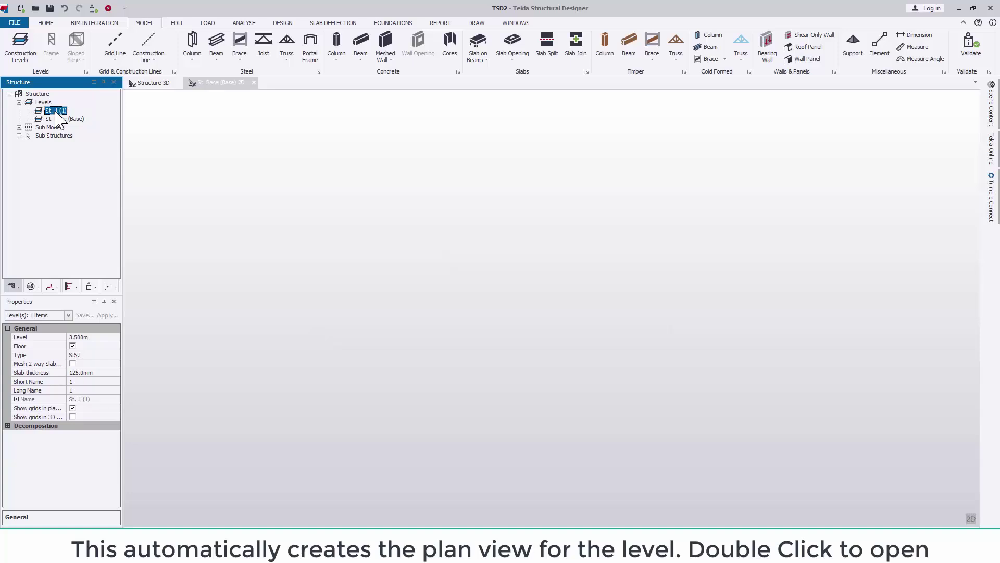
right_click(57, 117)
left_click(83, 117)
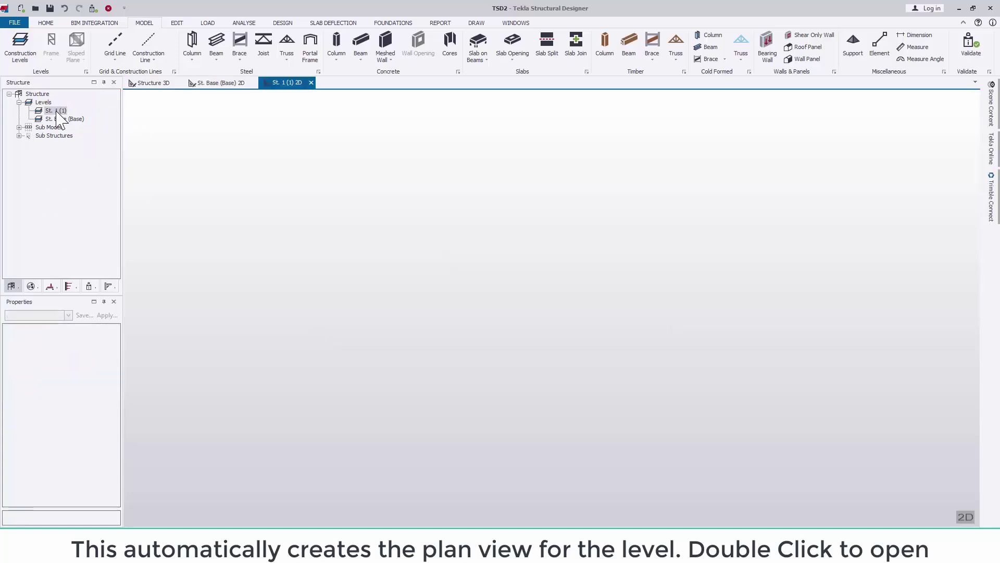
left_click(208, 86)
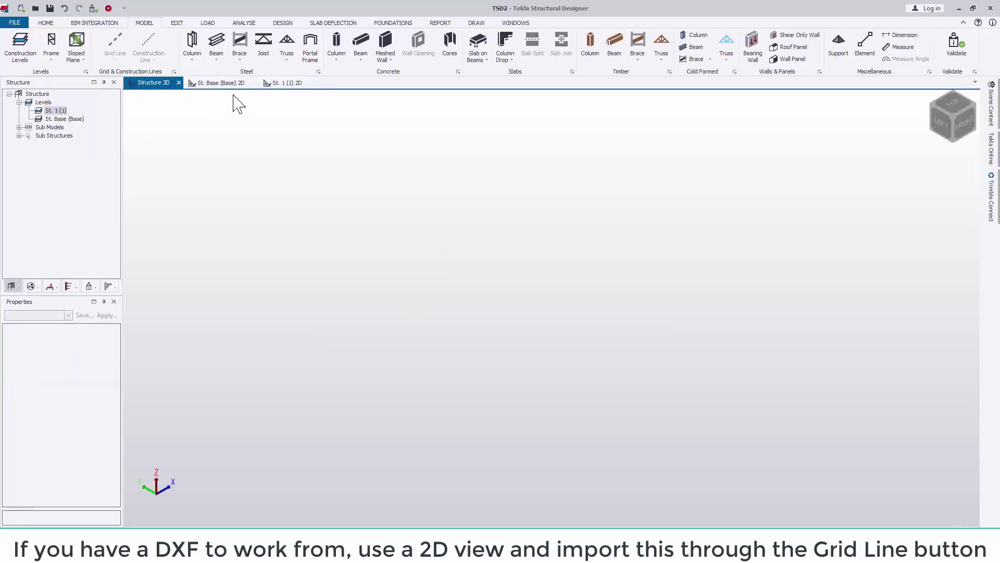
left_click(224, 84)
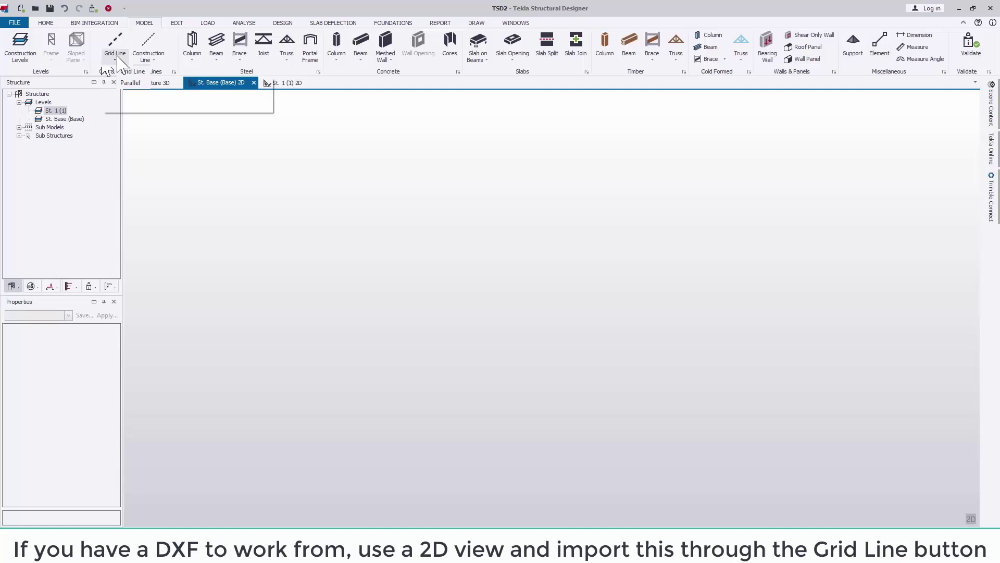
left_click(115, 59)
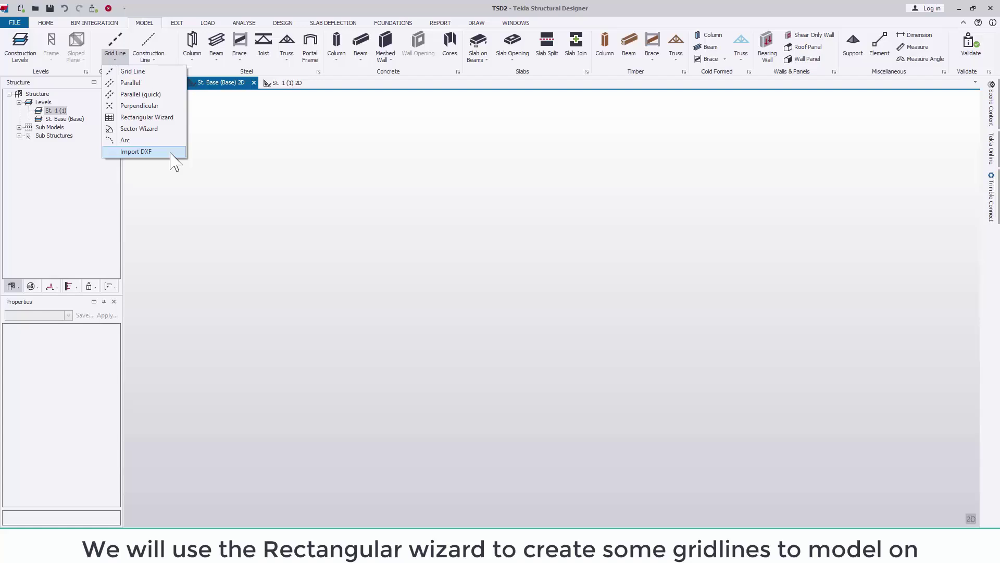
Run the rectangular grid wizard, accepting grid name AG 1, origin 0,0 and all grid lines
left_click(174, 121)
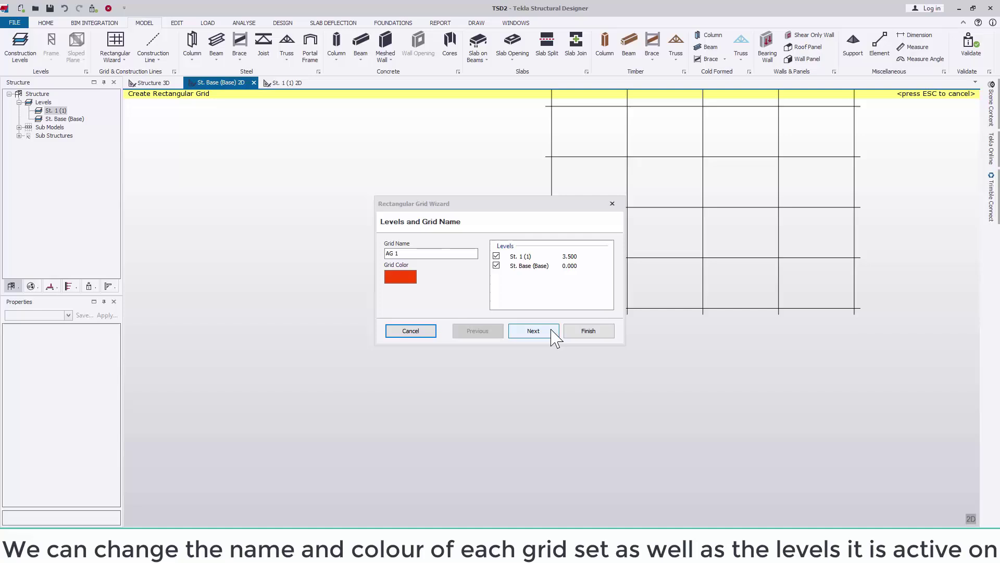
left_click(553, 335)
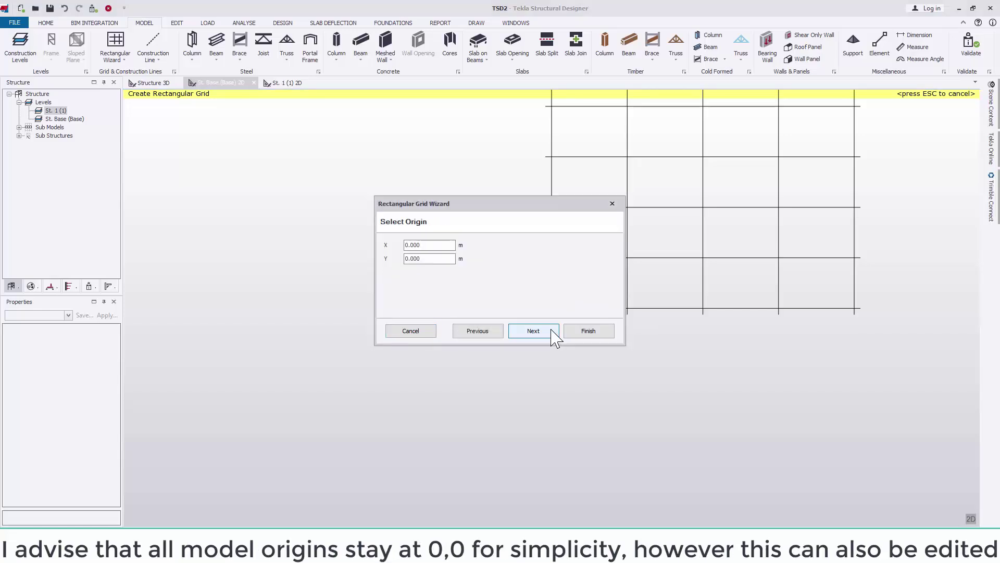
left_click(553, 335)
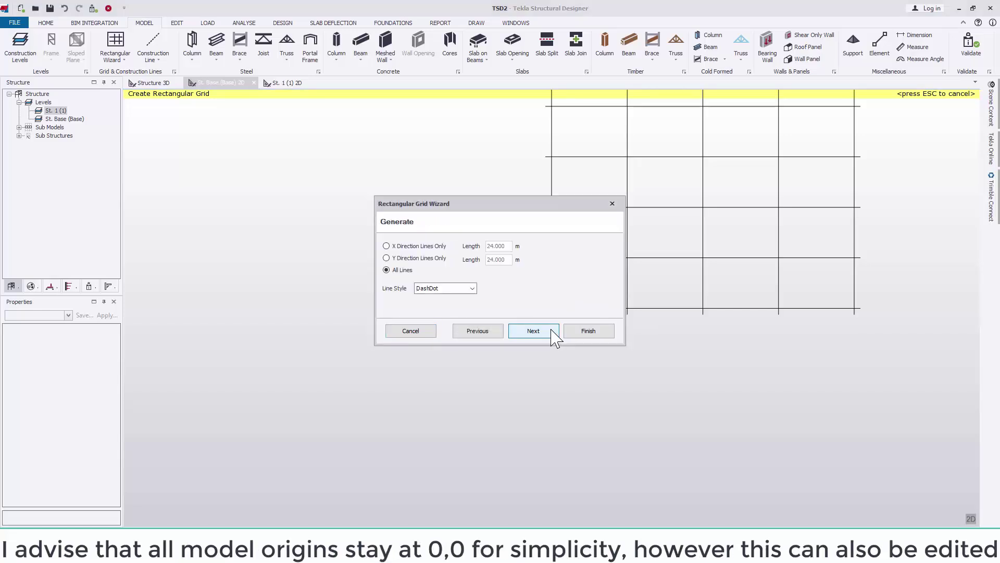
left_click(554, 335)
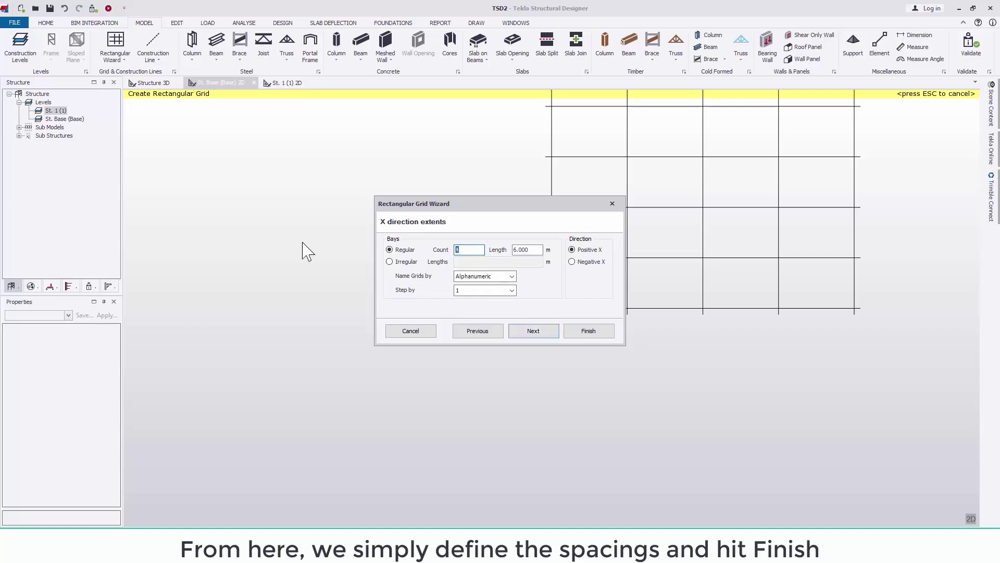
Set two 8 m bays in X and zero bays in Y, then create the grid
type("2")
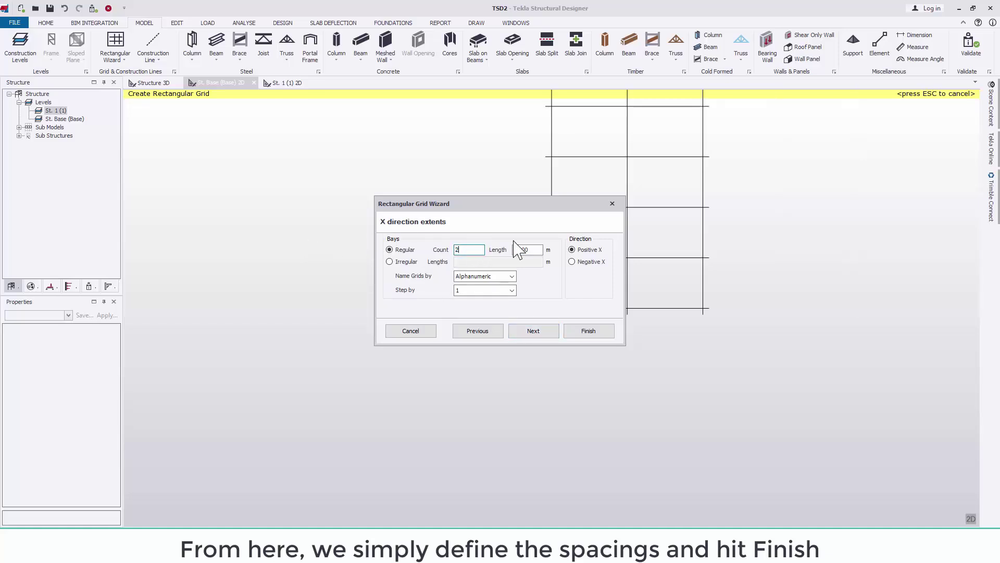
key("Tab")
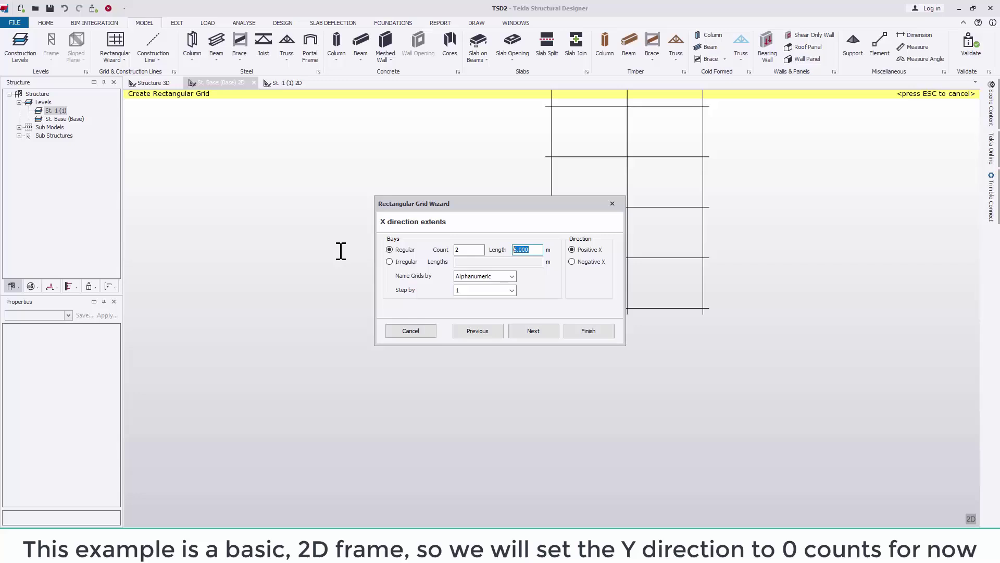
type("8")
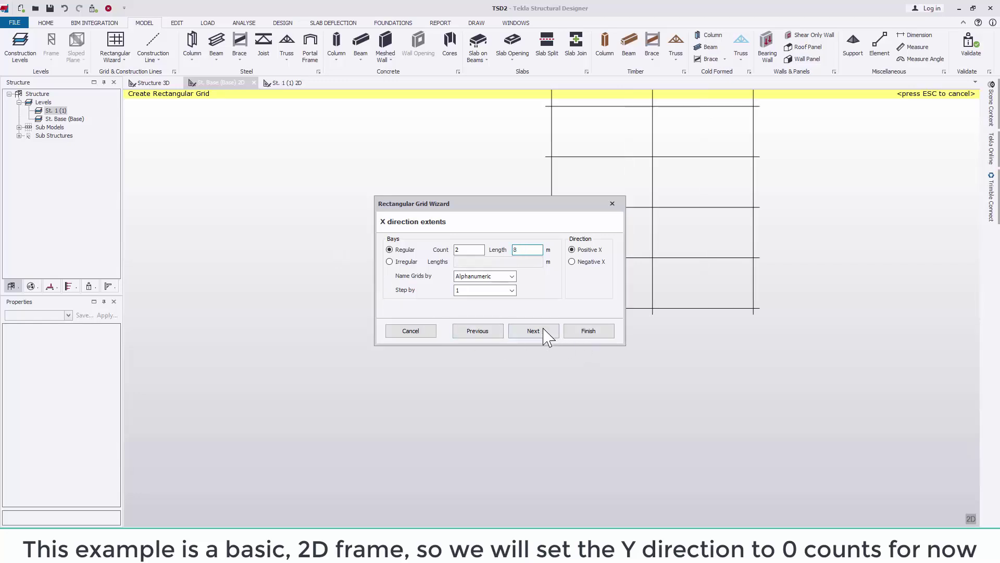
left_click(544, 333)
double_click(471, 253)
type("1")
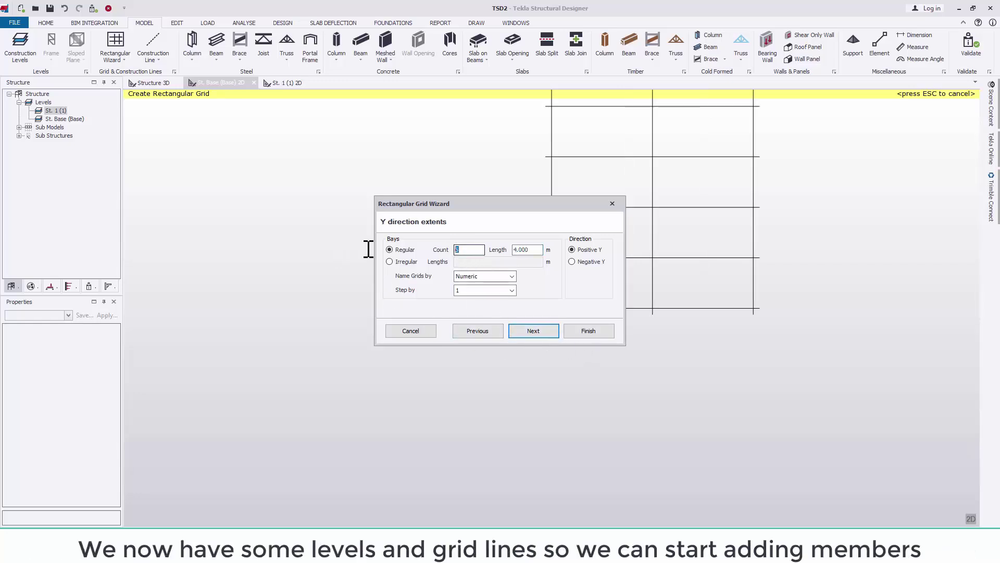
key("BackSpace")
type("0")
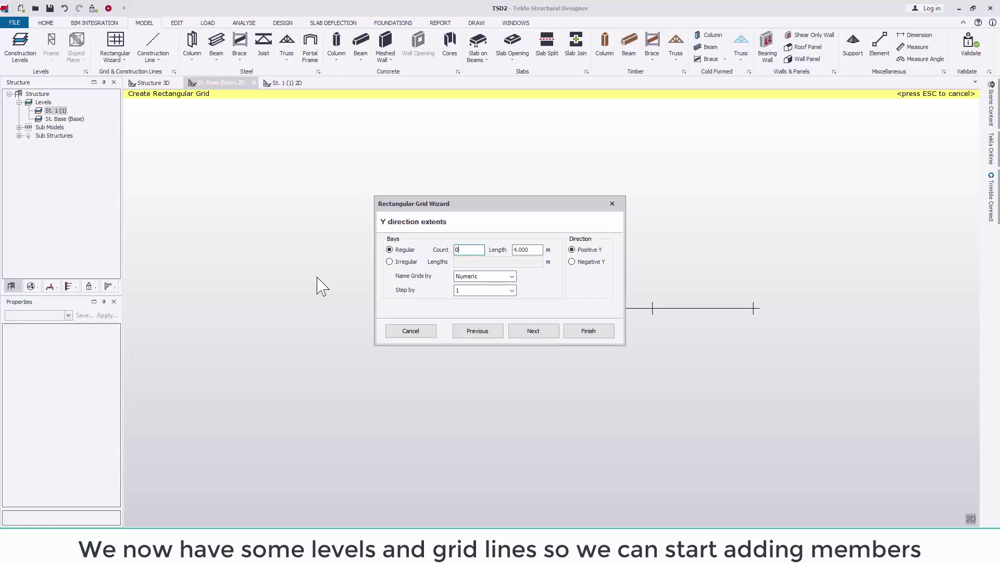
left_click(607, 337)
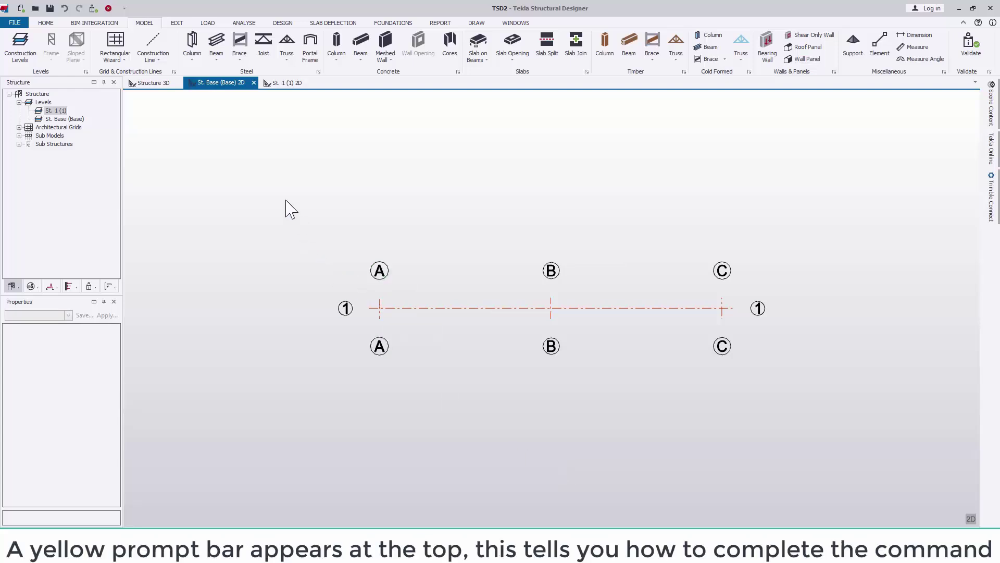
left_click(200, 52)
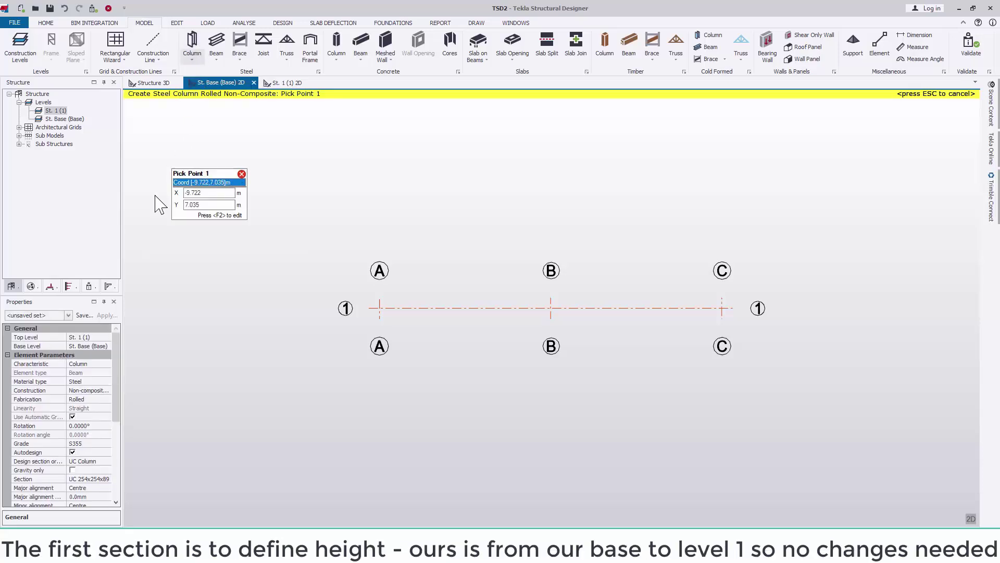
left_click(95, 347)
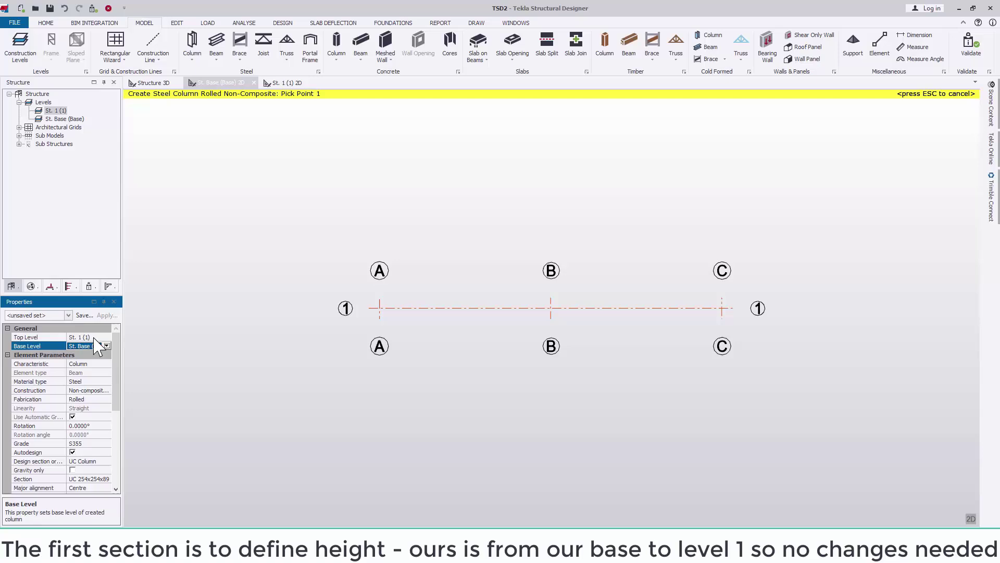
left_click(95, 339)
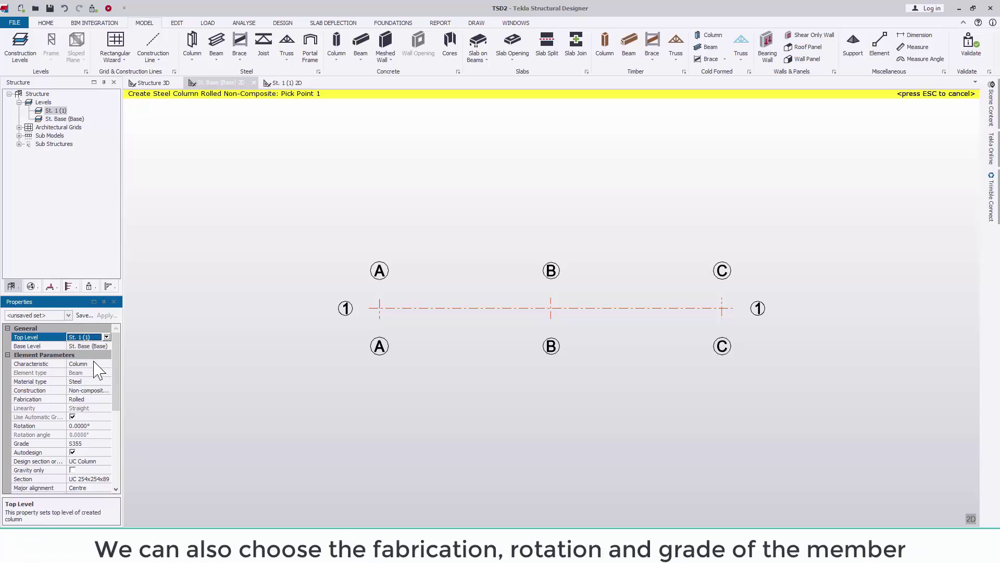
left_click(95, 365)
left_click(99, 389)
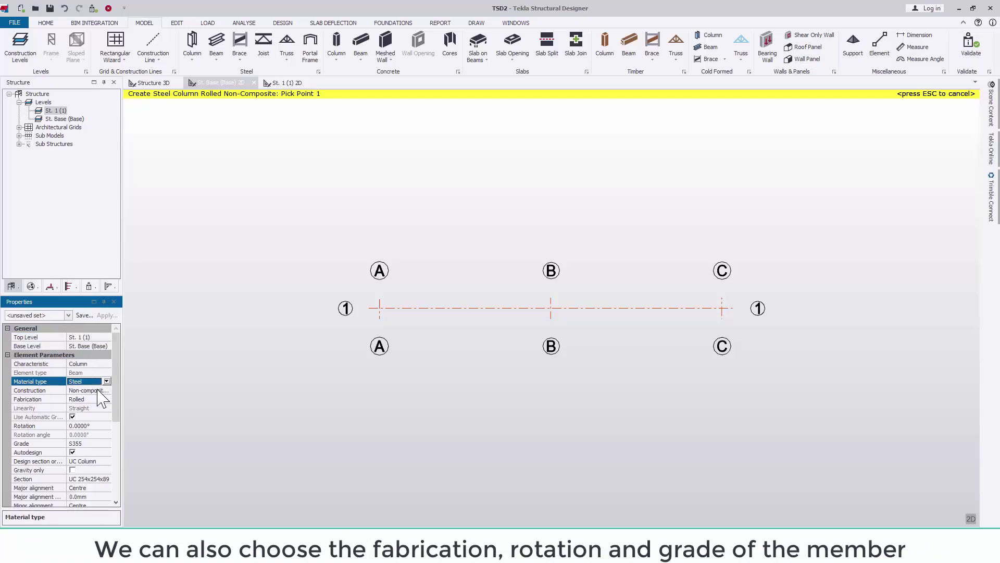
left_click(106, 390)
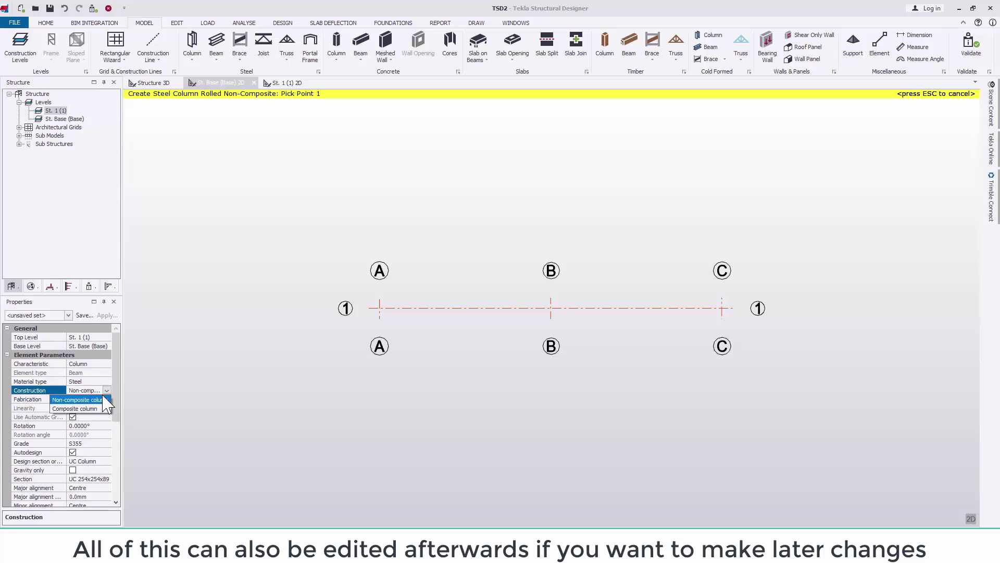
left_click(106, 391)
left_click(108, 399)
left_click(106, 399)
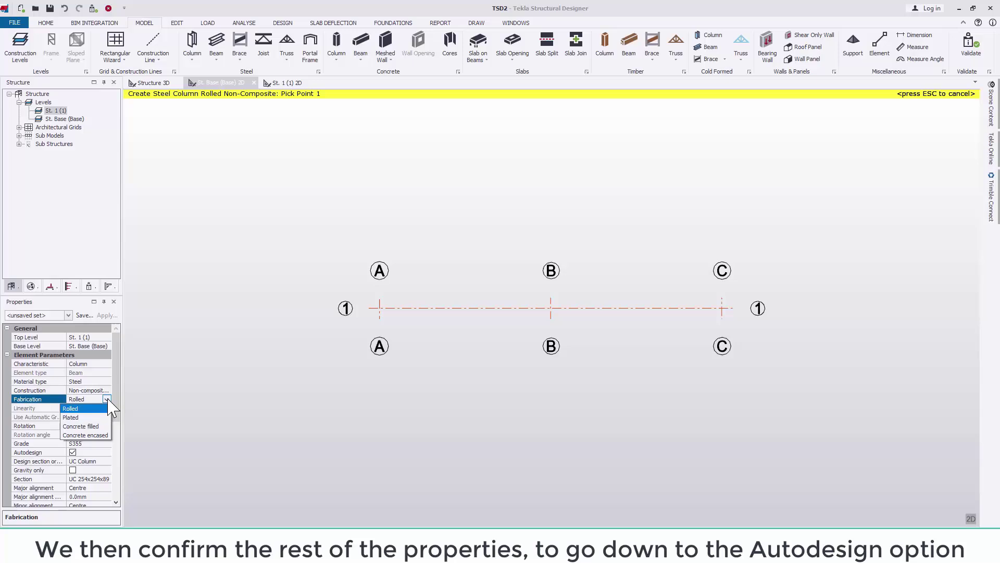
left_click(108, 407)
scroll(124, 412, "down", 3)
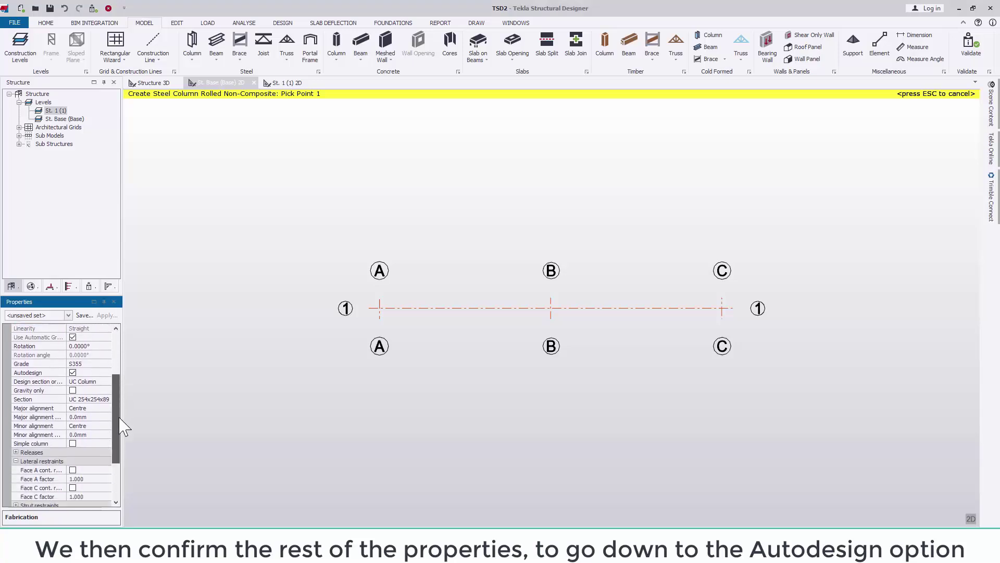
left_click(102, 337)
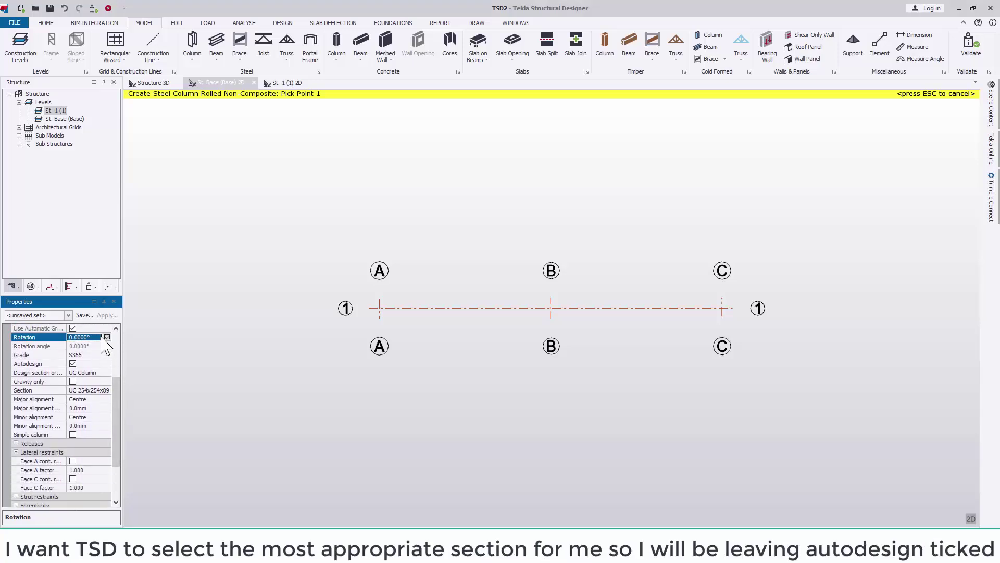
left_click(103, 355)
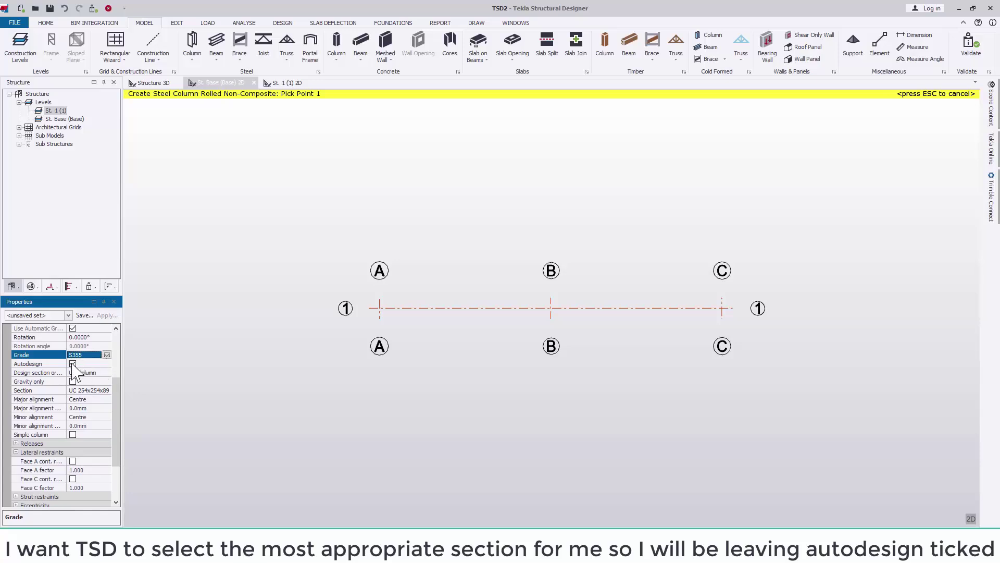
left_click(107, 355)
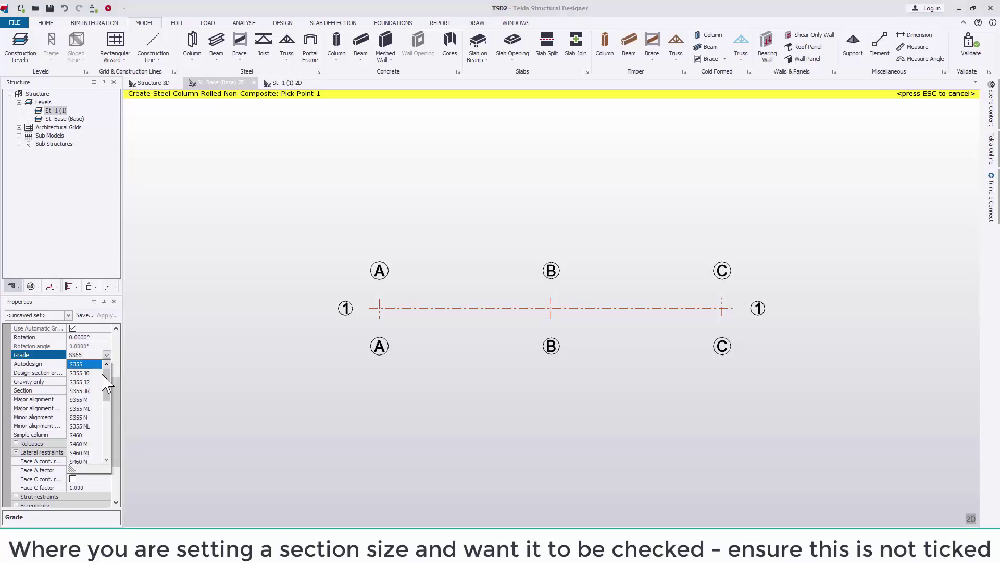
mouse_move(106, 382)
left_mouse_down()
mouse_move(107, 442)
mouse_move(111, 358)
mouse_move(111, 368)
left_mouse_up()
left_click(107, 355)
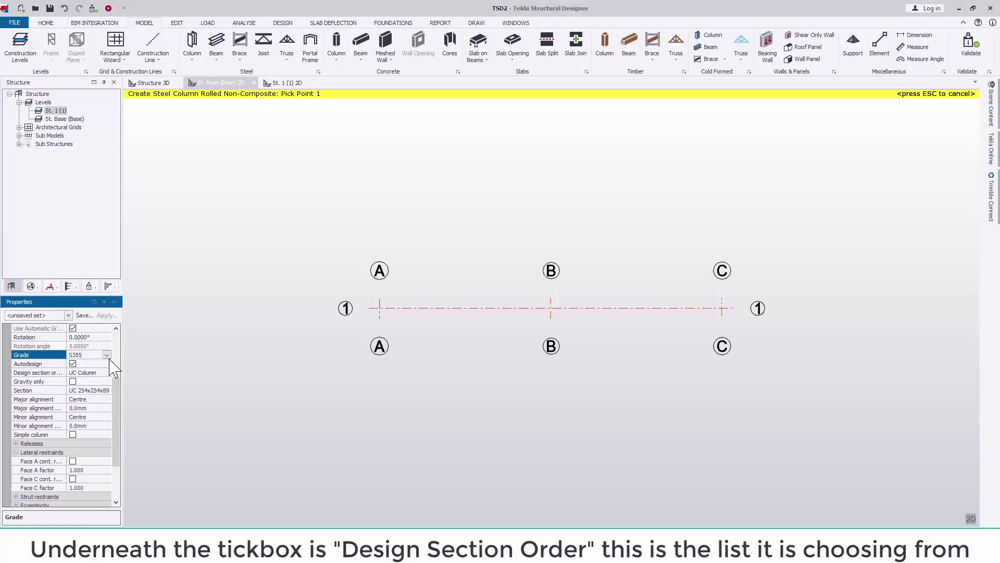
Open the UC Column design section order for editing from the autodesign settings
left_click(23, 367)
left_click(89, 373)
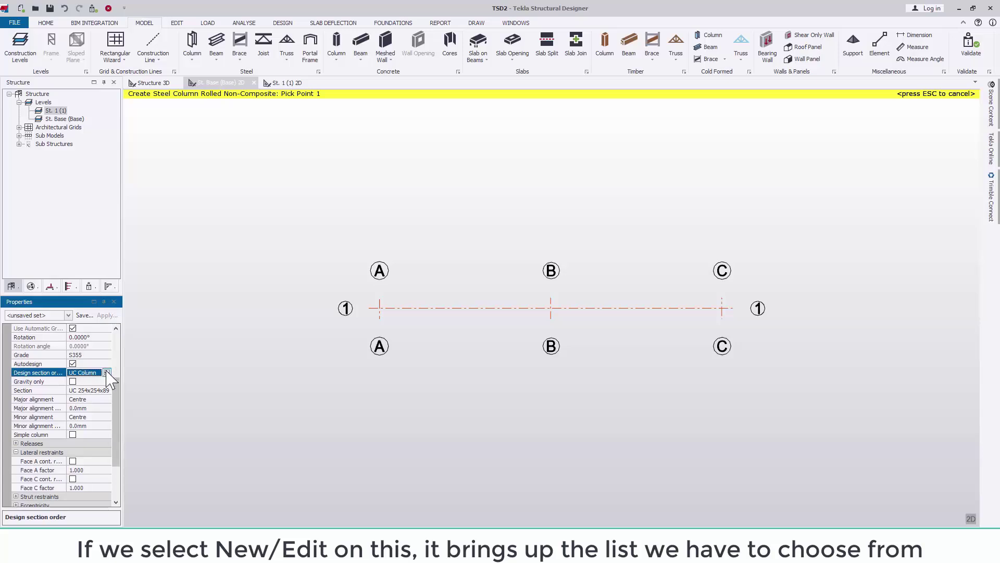
left_click(107, 373)
left_click(88, 390)
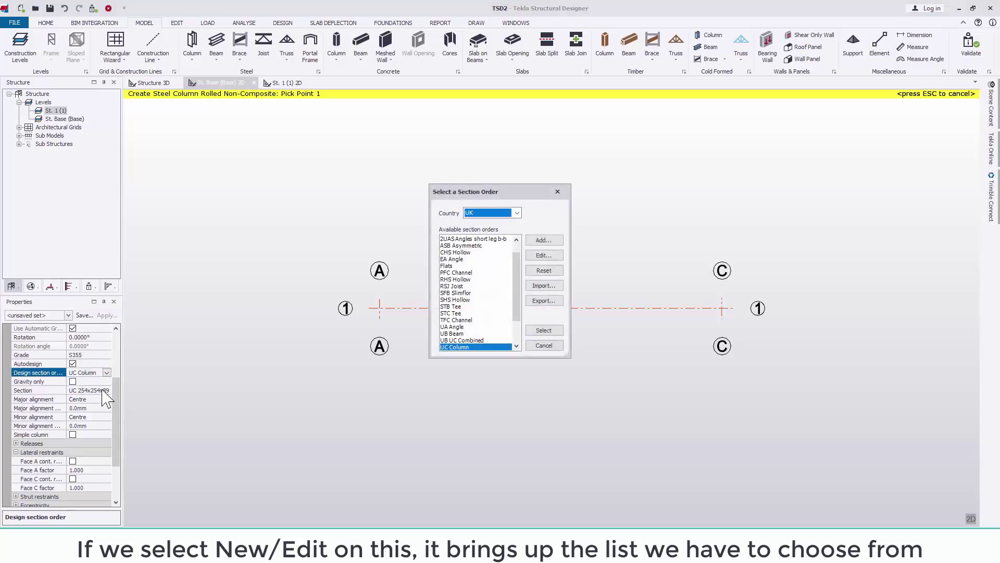
scroll(518, 261, "down", 2)
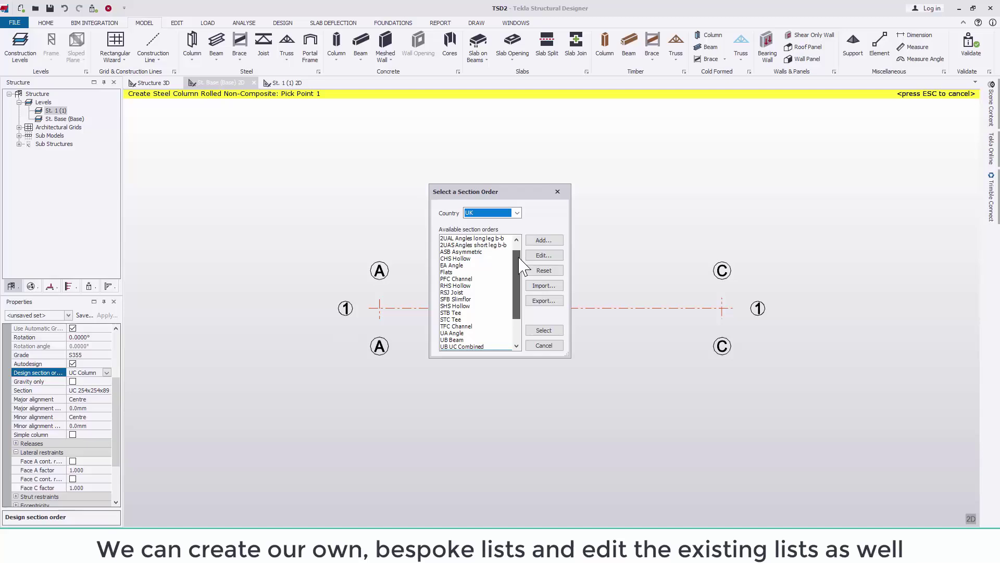
left_click_drag(518, 290, 520, 313)
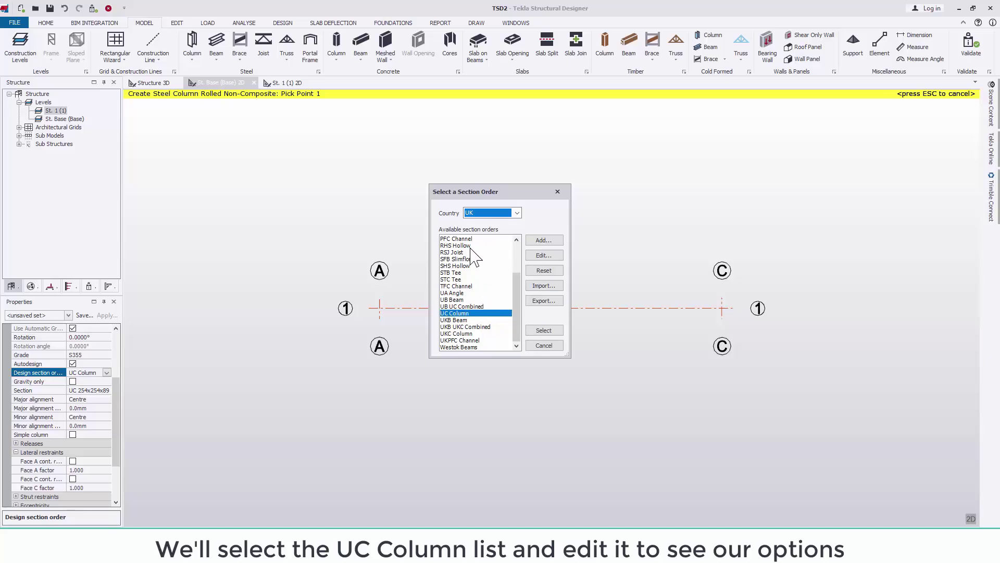
left_click(555, 255)
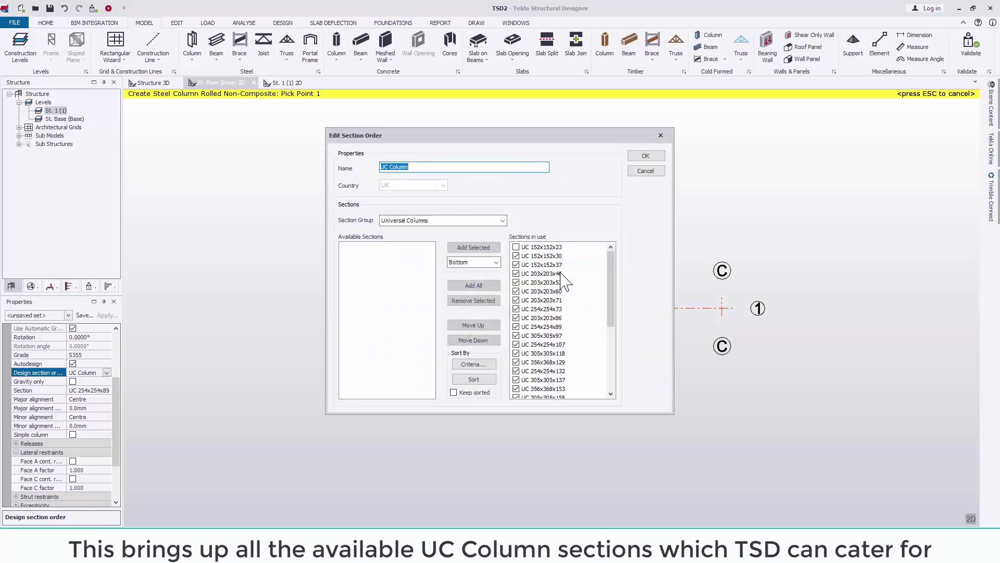
left_click(544, 256)
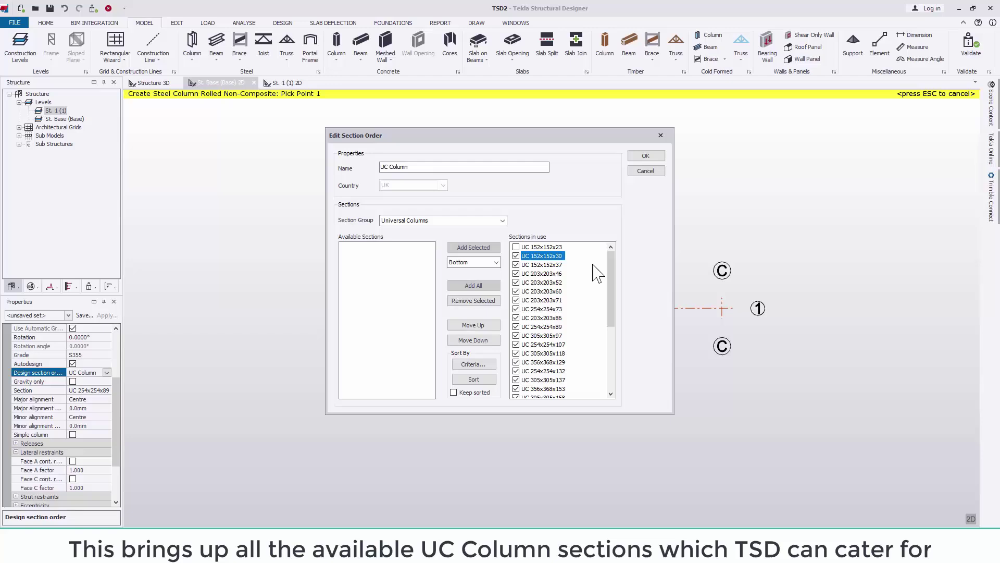
left_click_drag(611, 275, 622, 371)
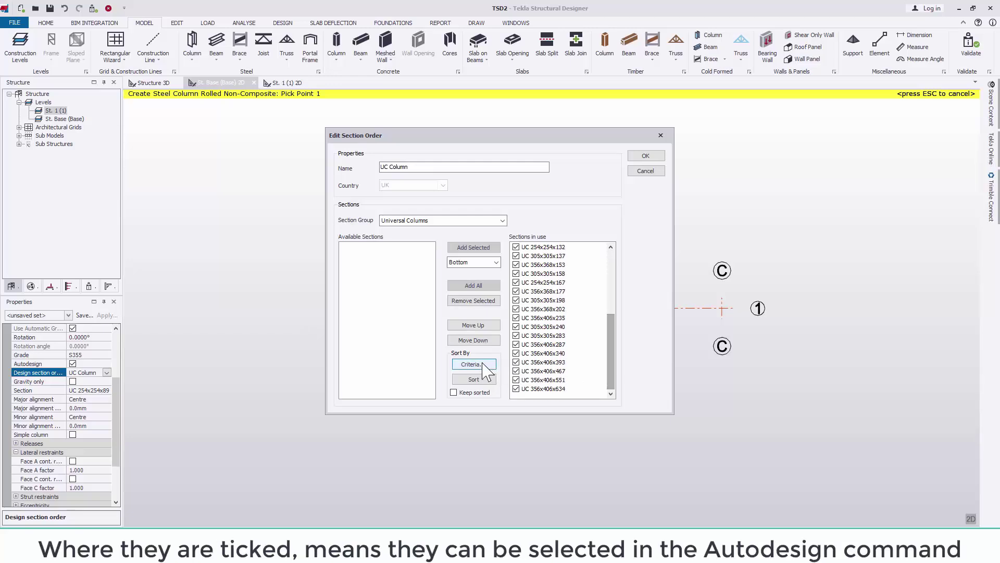
Add Mass (Ascending) as the sorting criterion and sort the UC Column sections
left_click(479, 364)
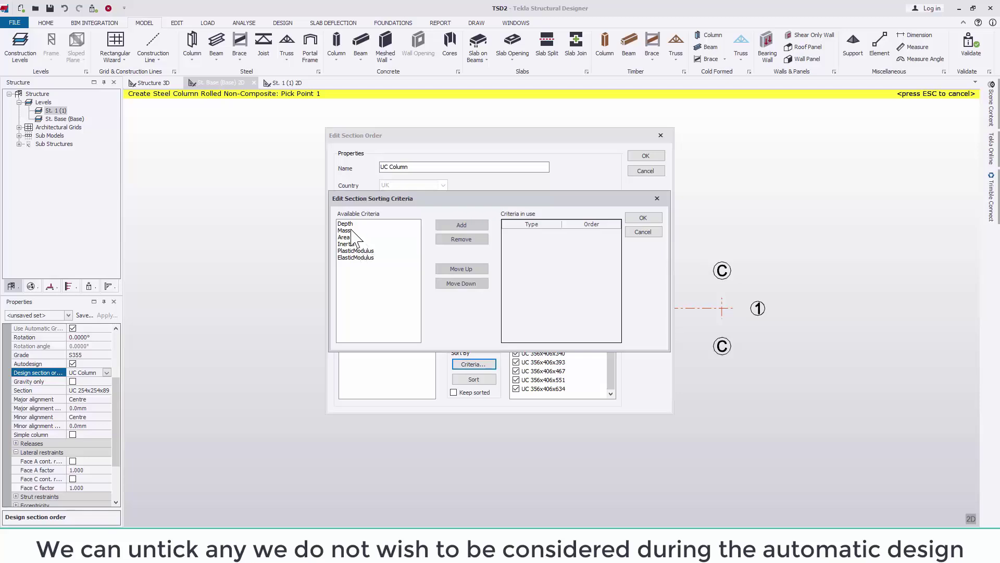
left_click(347, 230)
left_click(461, 224)
left_click(594, 235)
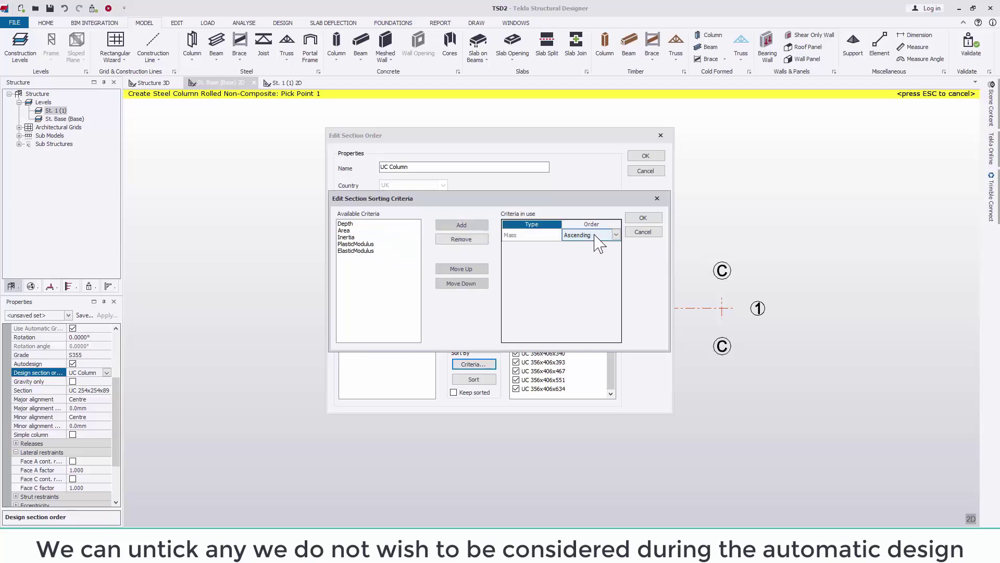
left_click(615, 235)
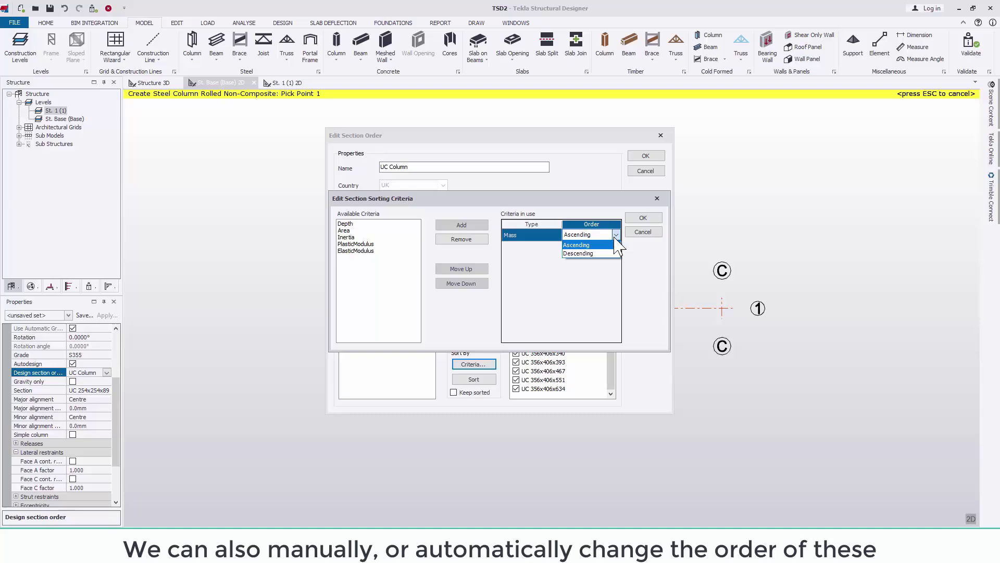
left_click(617, 245)
left_click(643, 217)
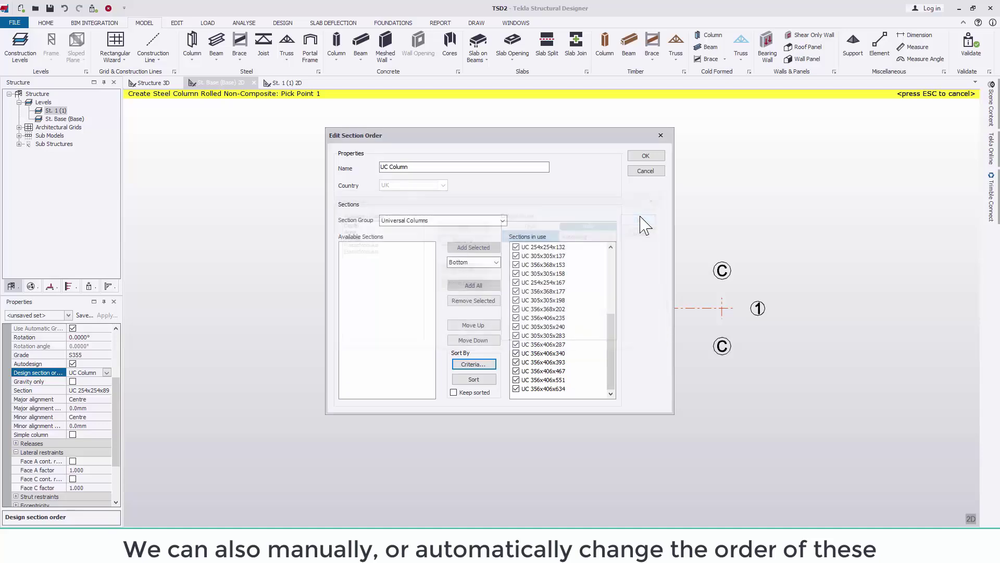
left_click(485, 380)
left_click_drag(614, 273, 610, 229)
Save the edited UC Column section order and close the section order dialogs
left_click(645, 155)
left_click(551, 333)
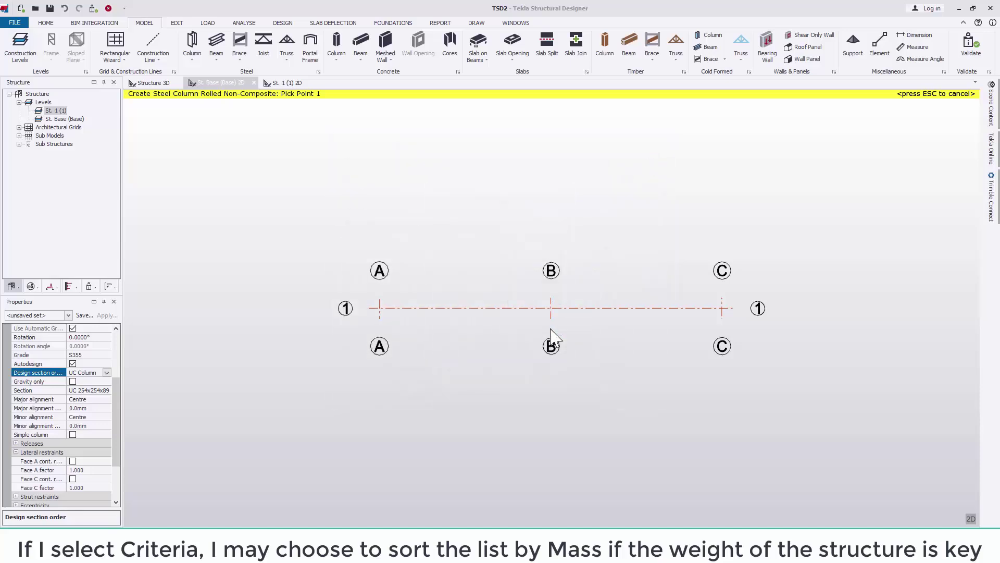
left_click(106, 391)
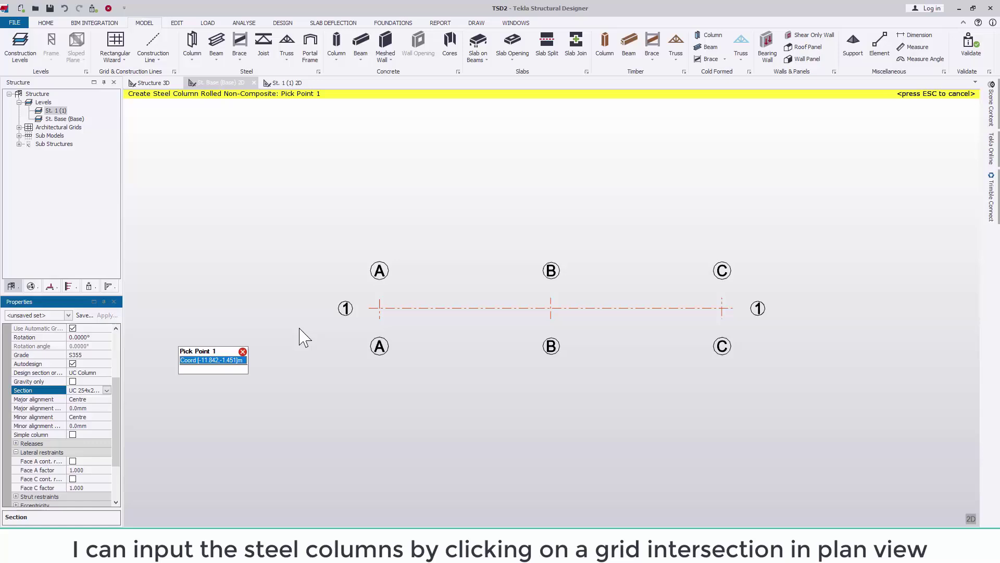
Place steel columns at grid intersections A1 and C1 in the Base plan
left_click(379, 308)
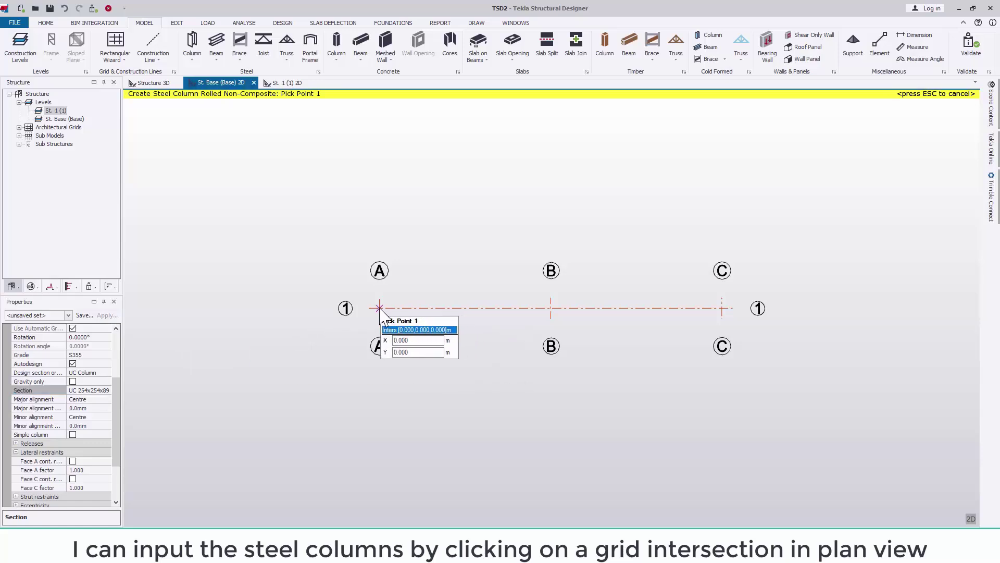
left_click(380, 308)
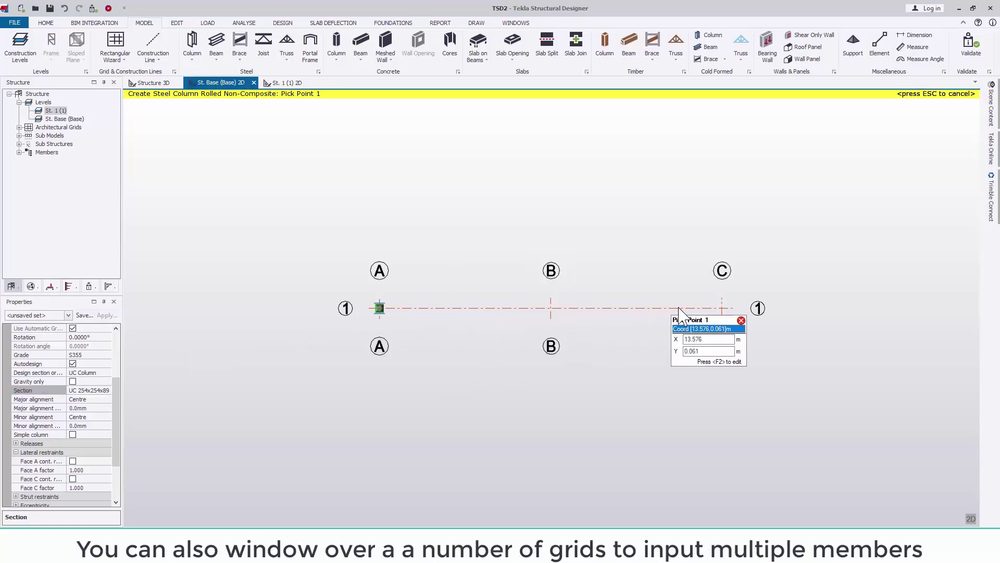
left_click(721, 308)
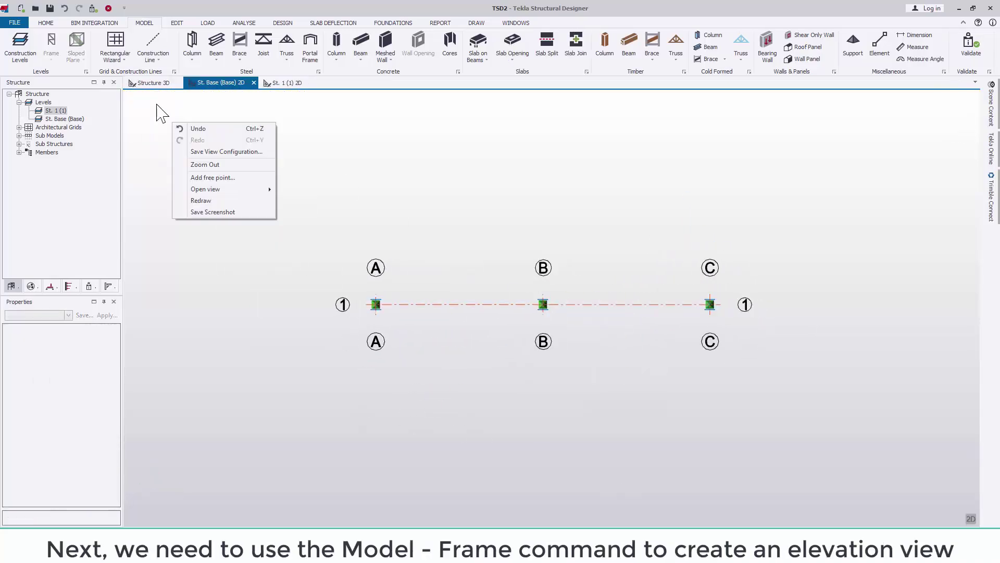
left_click(153, 82)
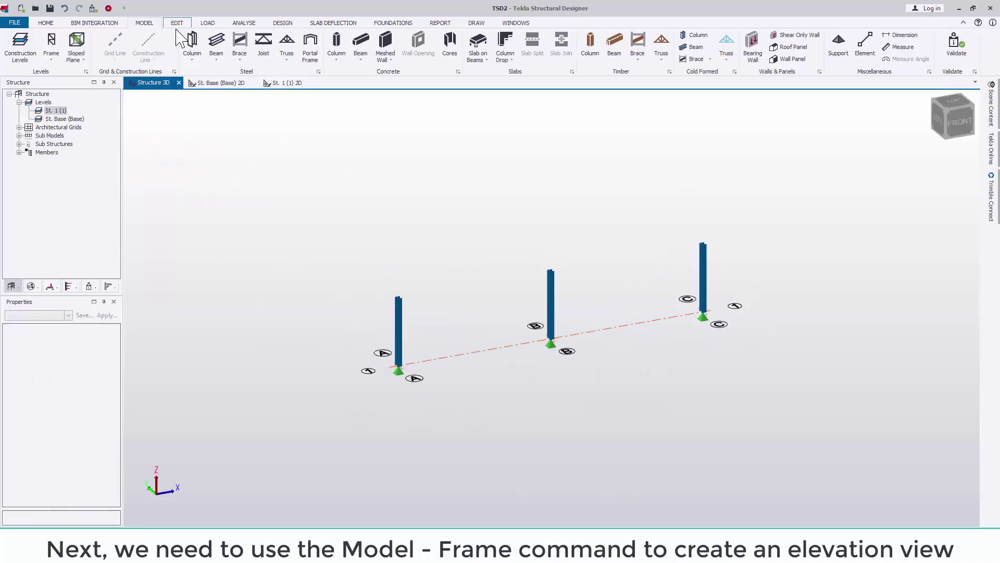
Define frame FRM 1 by picking grid line 1, and open its 2D elevation from the Frames list
left_click(52, 43)
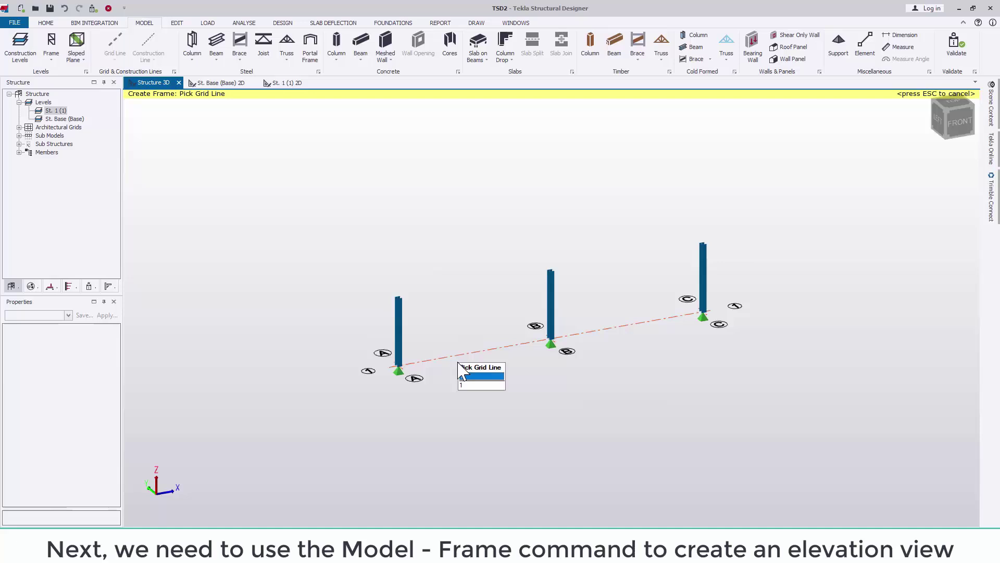
left_click(461, 359)
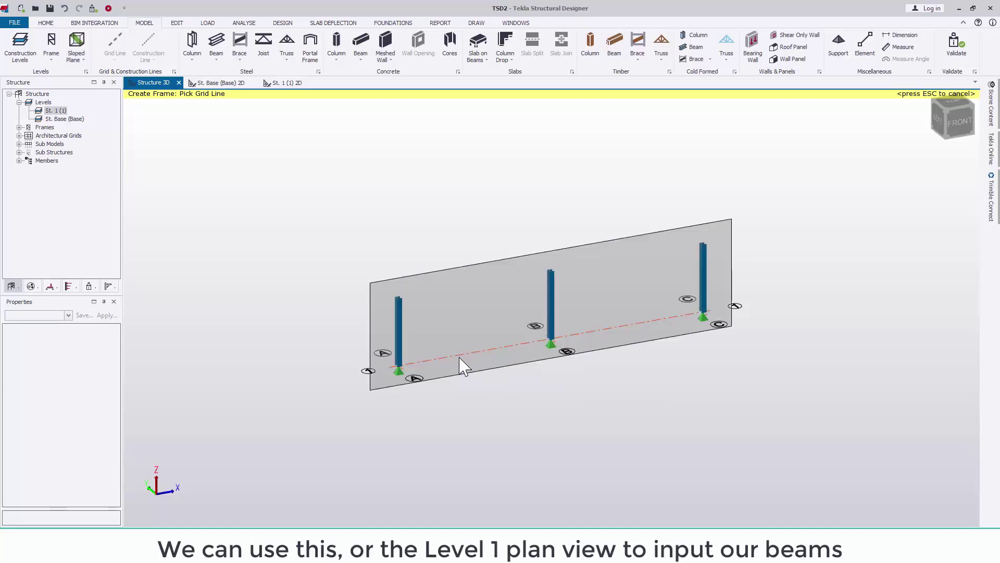
left_click(20, 127)
double_click(52, 135)
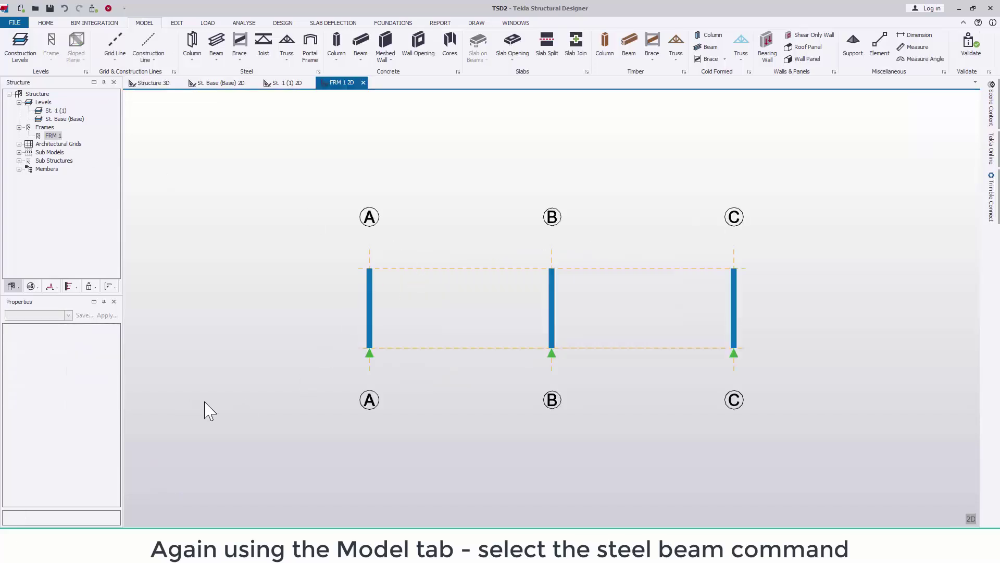
On level 1, draw a continuous steel beam through grids A/1, B/1 and C/1, then remove it
left_click(285, 85)
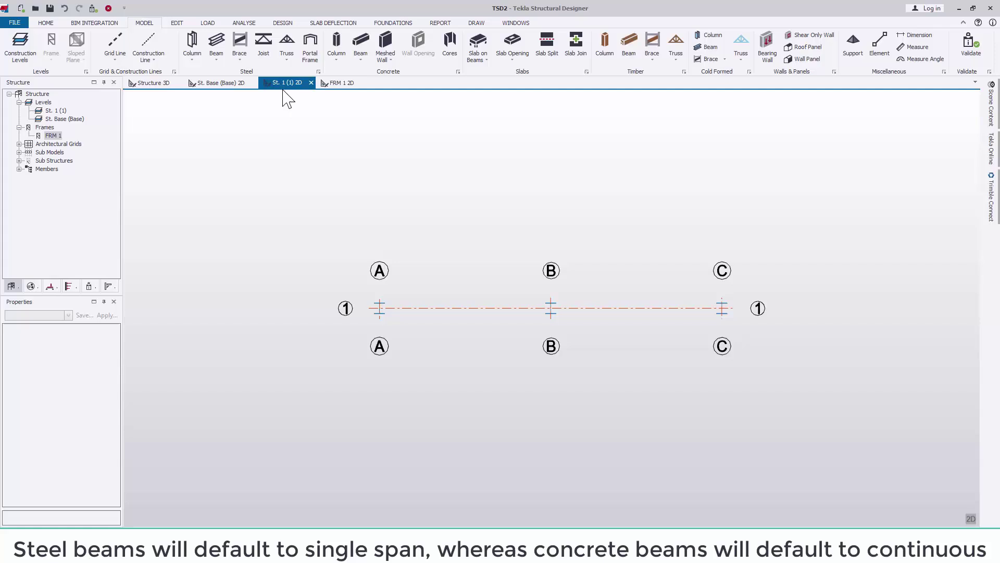
left_click(216, 46)
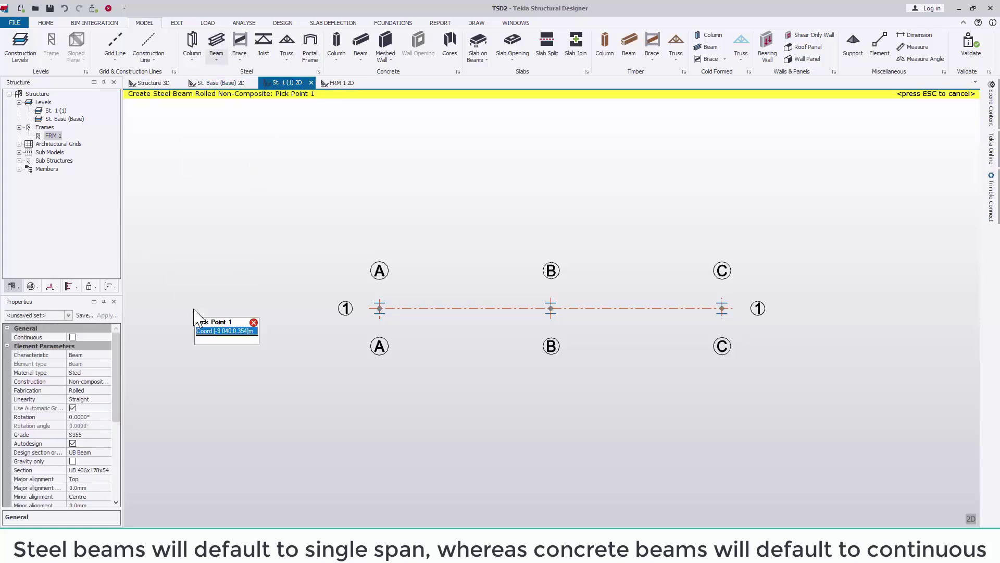
left_click(24, 337)
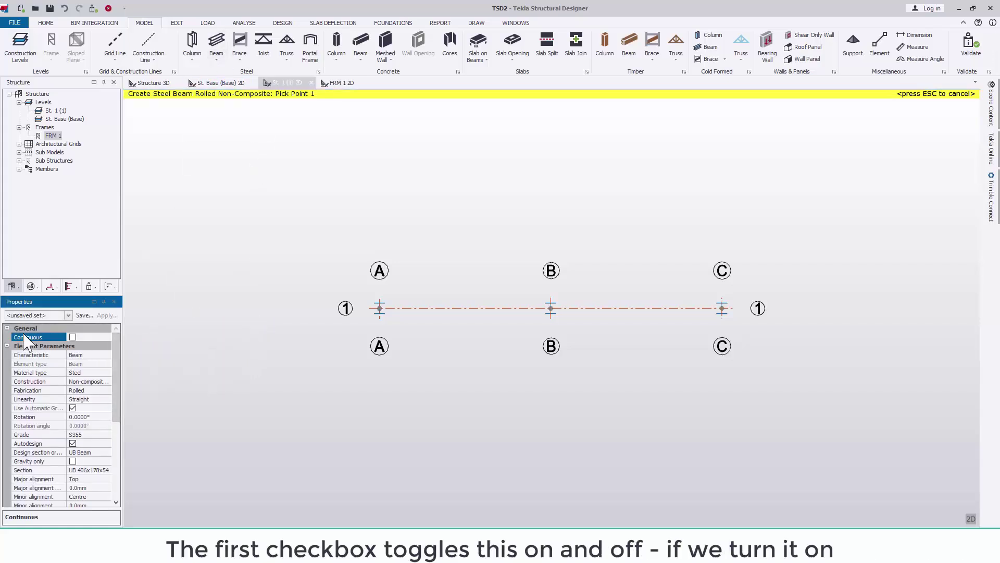
left_click(73, 337)
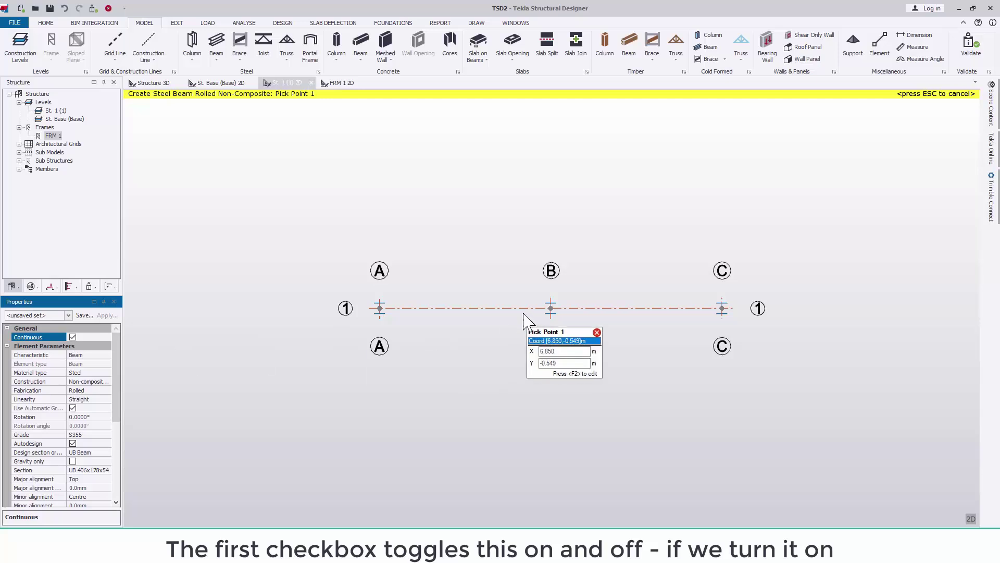
left_click(379, 308)
left_click(550, 308)
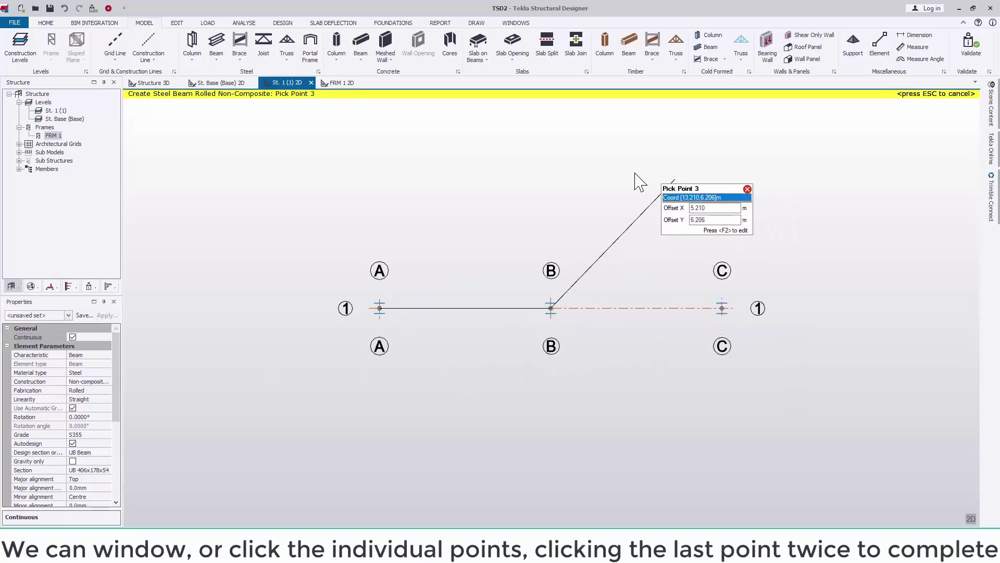
left_click(722, 308)
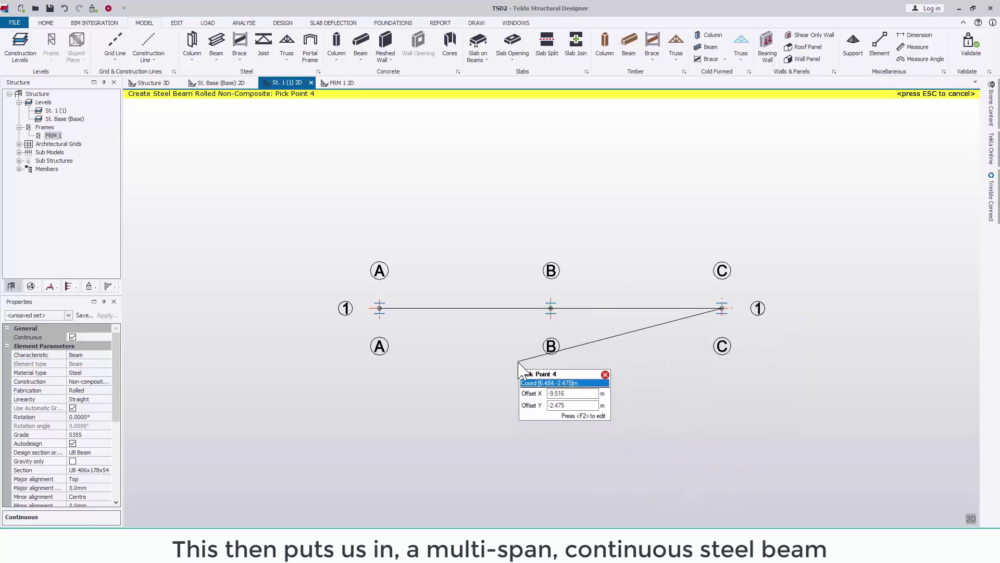
left_click(722, 308)
key("Escape")
left_click(520, 308)
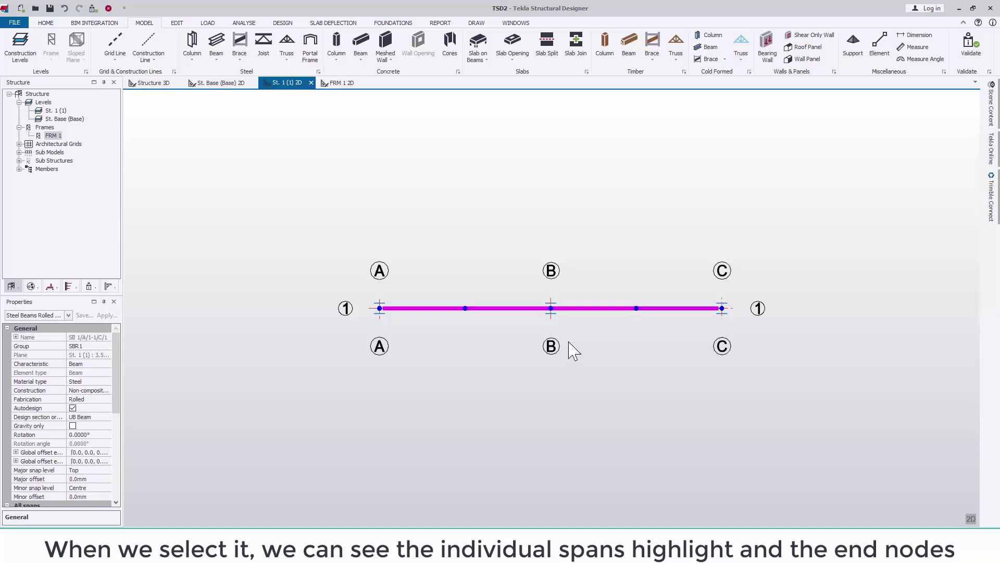
key("Escape")
Restart the steel beam tool, keeping Construction non-composite, and review its design section order
left_click(217, 45)
left_click(101, 357)
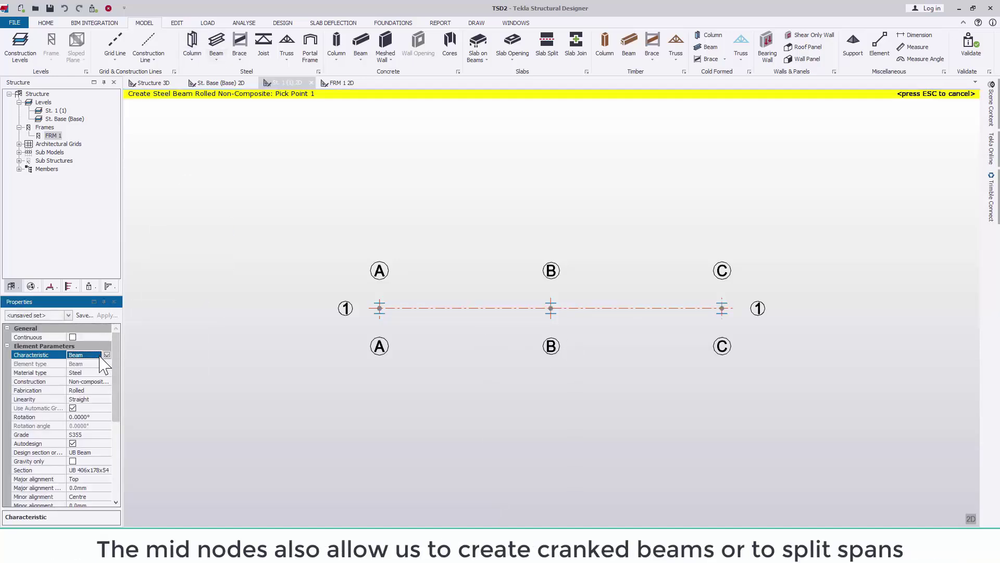
left_click(104, 381)
left_click(107, 381)
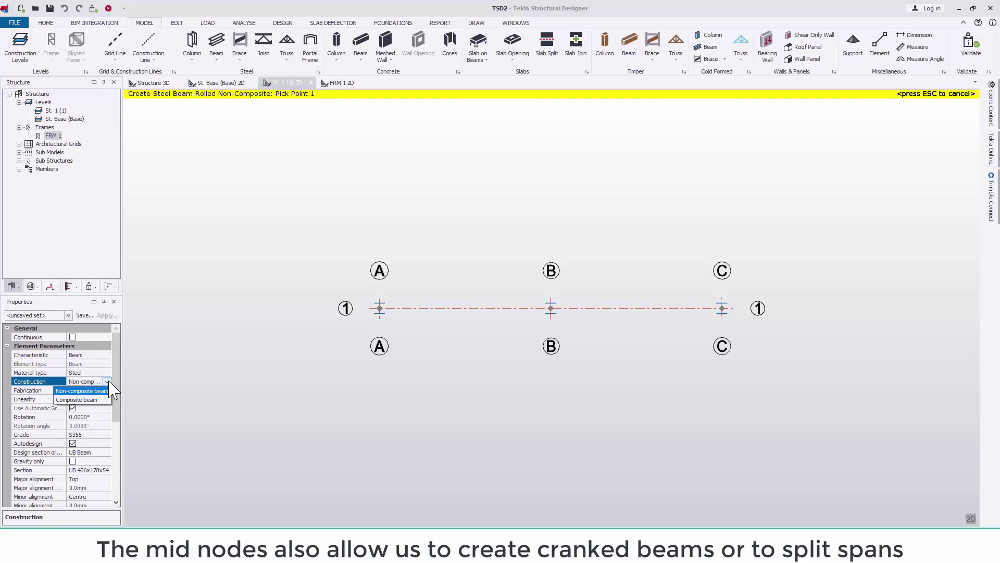
left_click(107, 382)
scroll(110, 396, "down", 2)
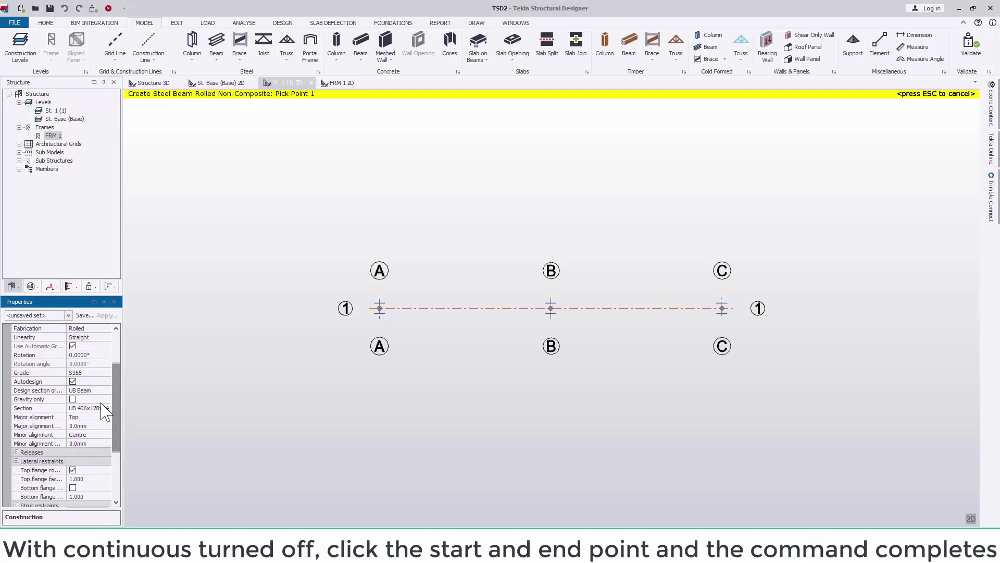
left_click(99, 391)
left_click_drag(114, 389, 127, 330)
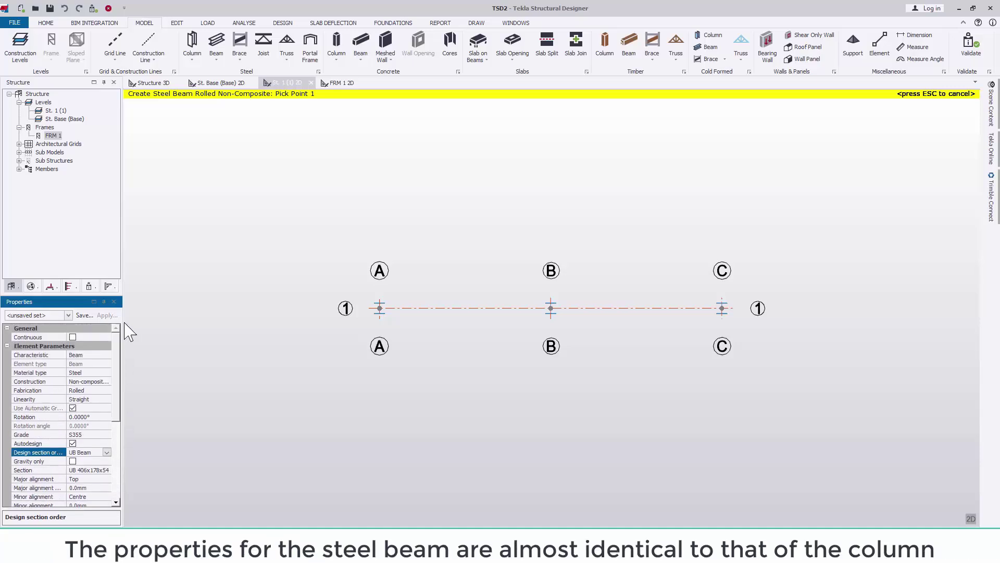
Place a single-span beam from A/1 to B/1, then another from B to C in FRM 1
left_click(380, 308)
left_click(551, 308)
left_click(341, 83)
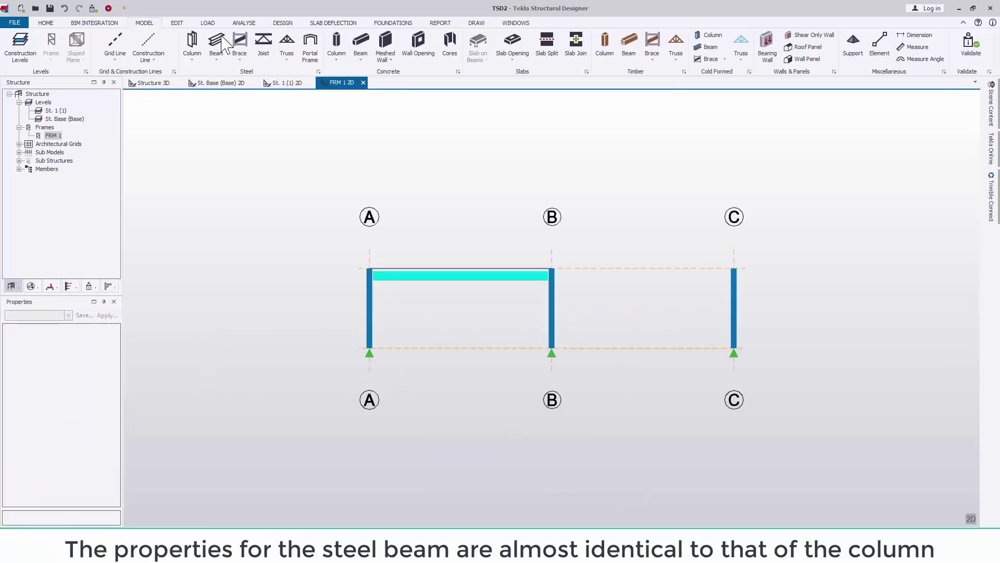
left_click(552, 268)
left_click(734, 268)
key("Escape")
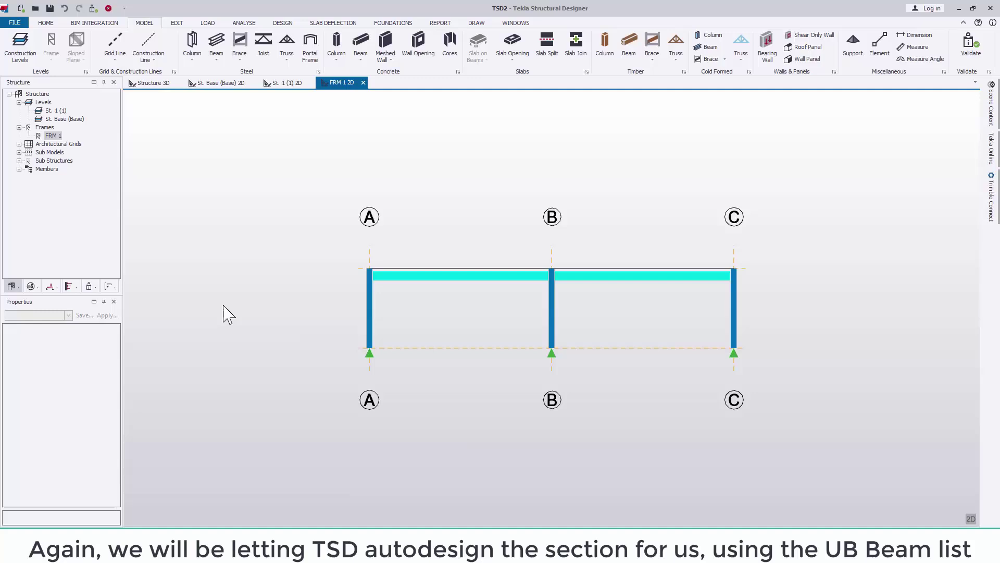
Orbit the 3D view to check both beams, then return to the FRM 1 elevation
left_click(149, 83)
key("Escape")
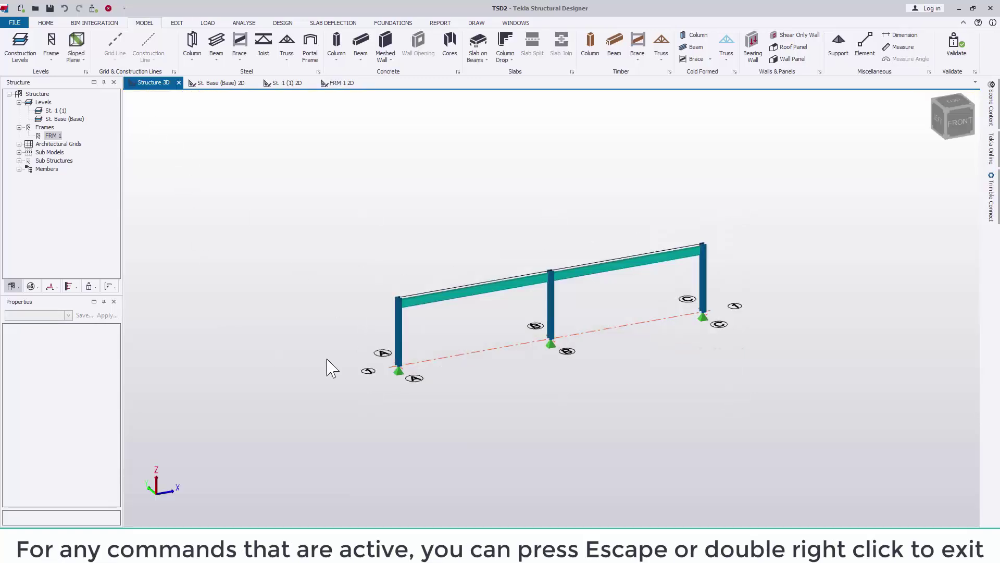
middle_click_drag(792, 406, 325, 86)
left_click(328, 84)
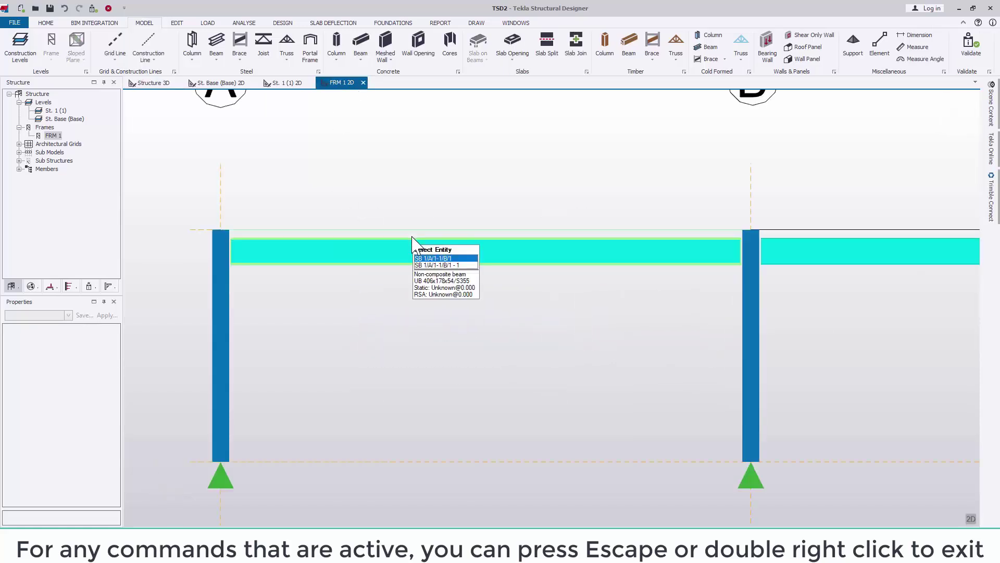
double_click(547, 234)
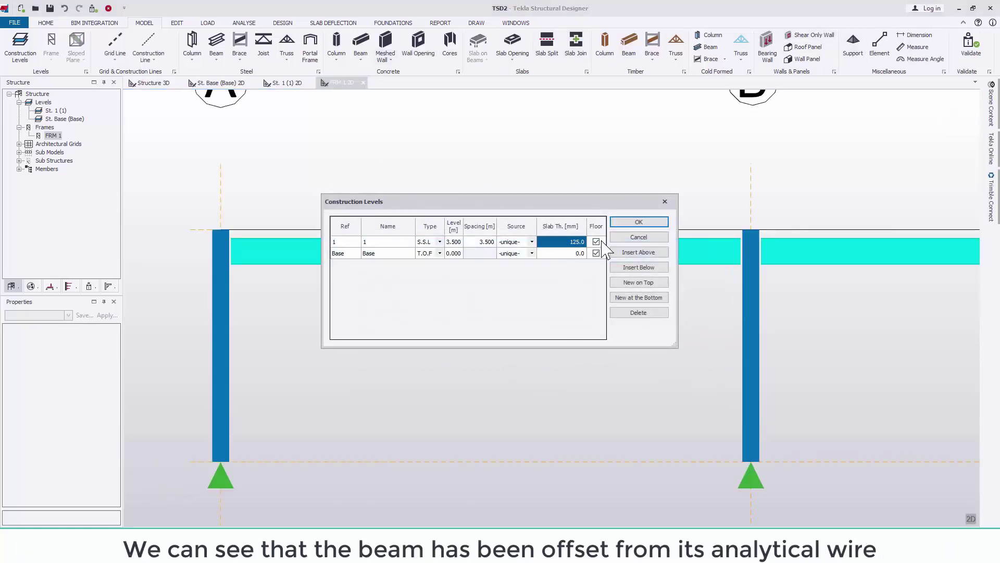
key("Escape")
scroll(625, 312, "down", 3)
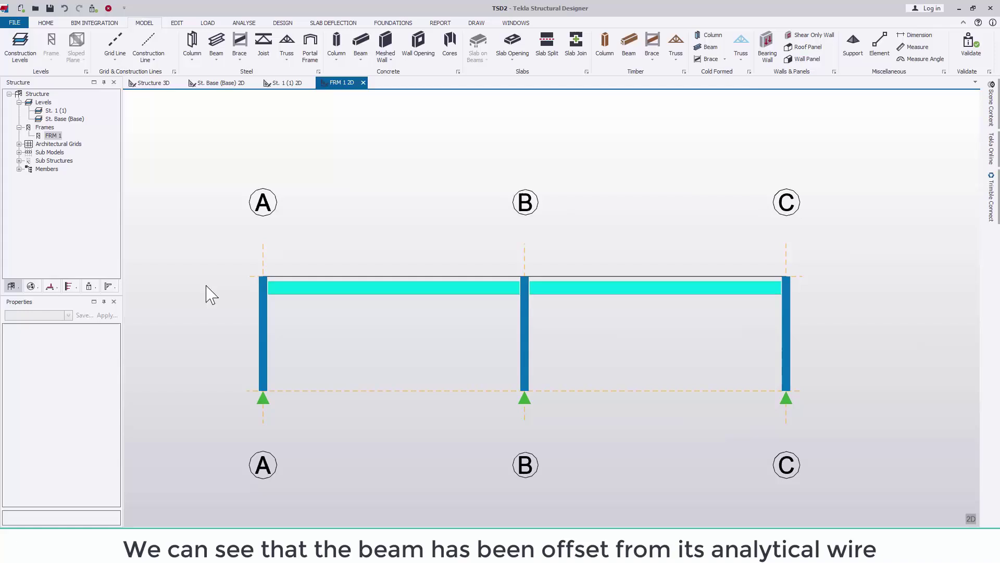
In Loadcases, turn off Calc Automatically for Slab self weight, leaving the Imposed type unchanged
left_click(208, 24)
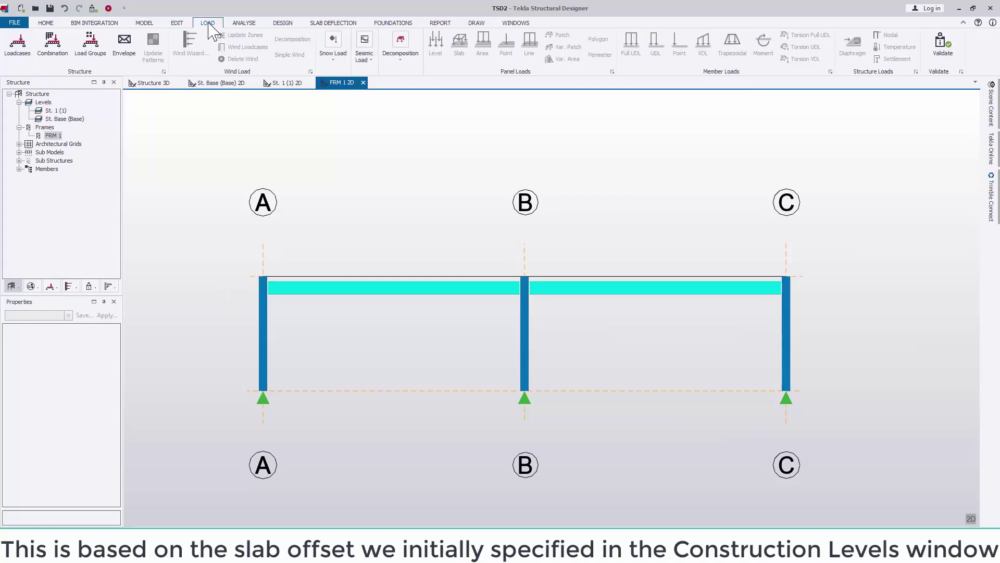
left_click(18, 45)
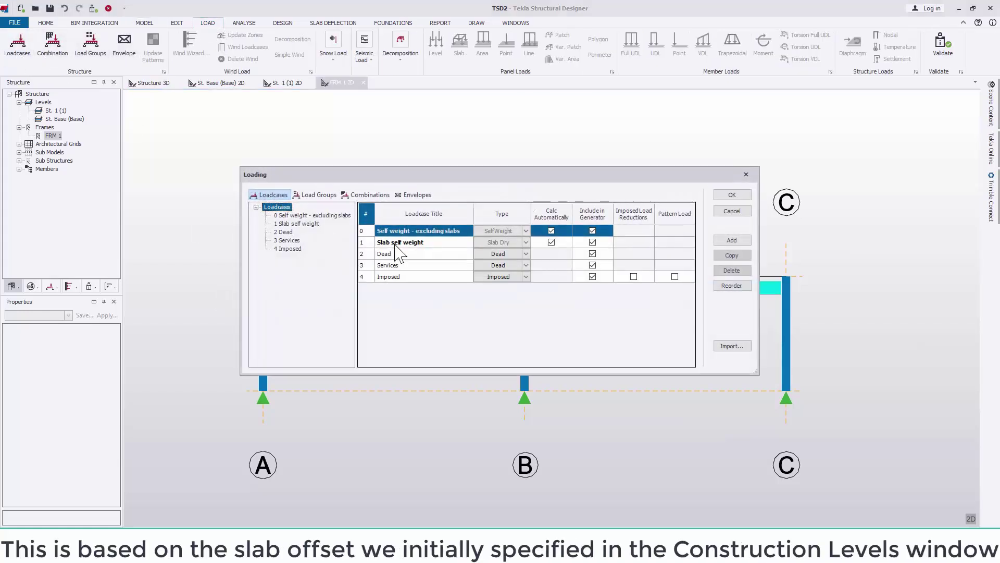
left_click(437, 230)
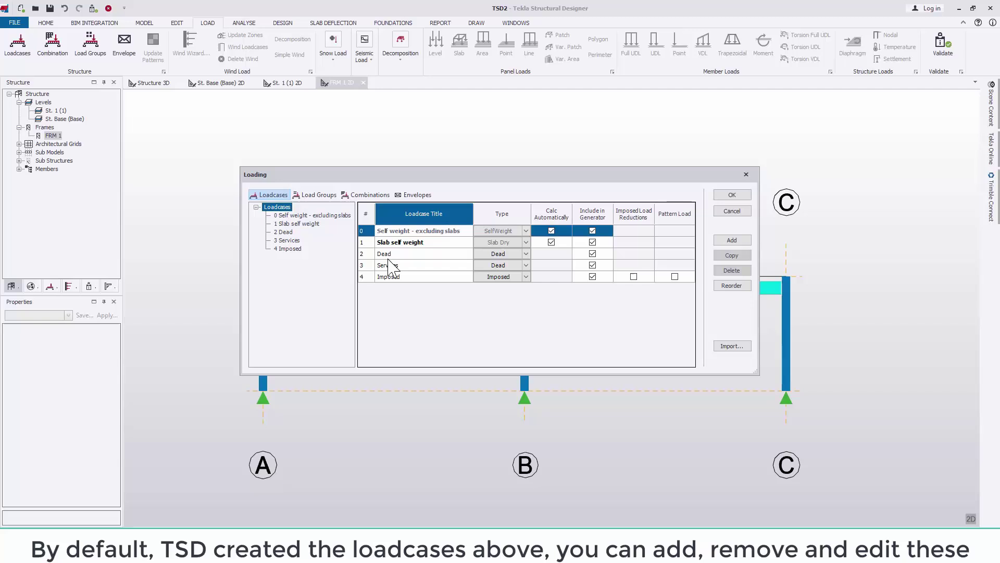
left_click(551, 242)
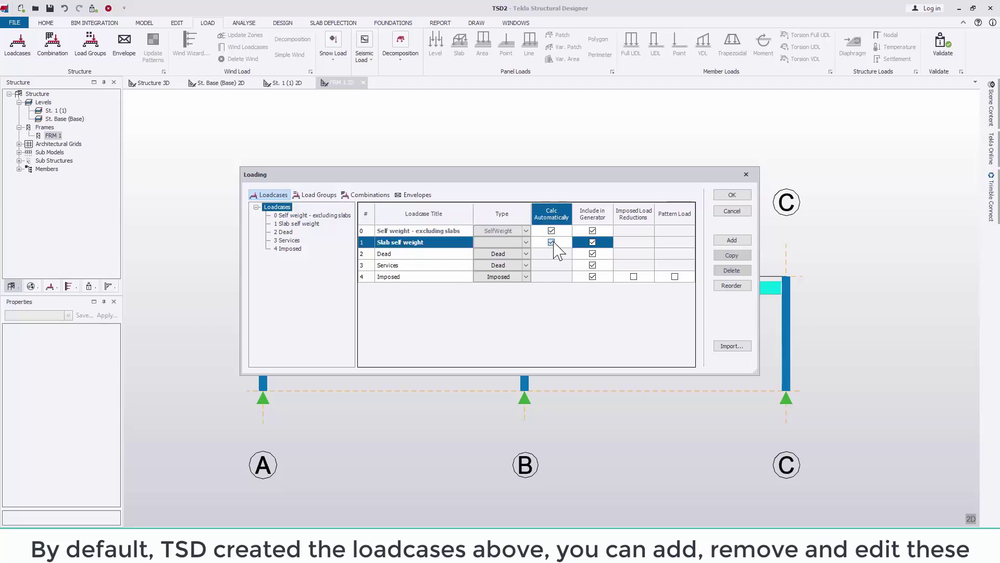
left_click(440, 277)
left_click(525, 277)
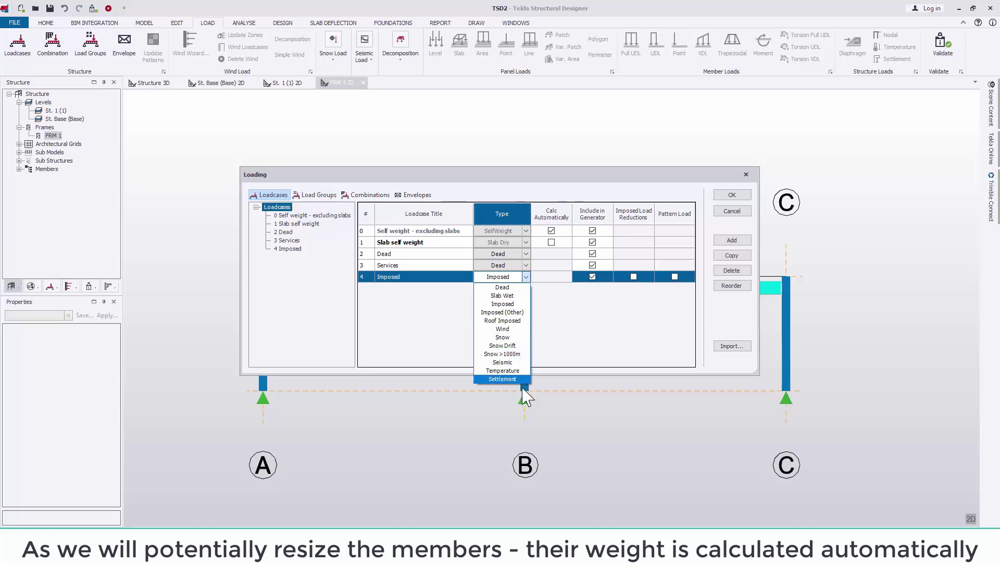
left_click(611, 340)
left_click(731, 194)
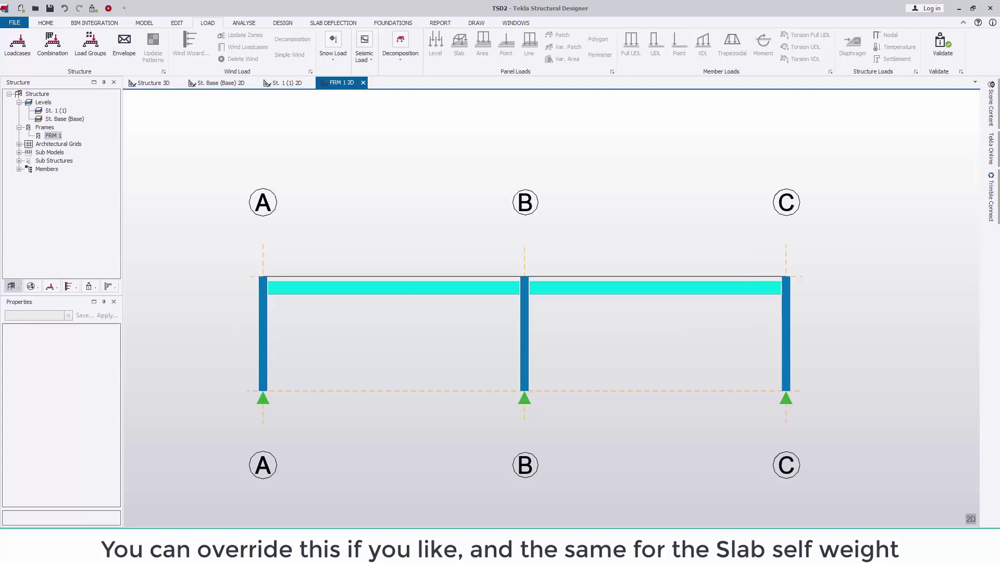
Under 2 Slab self weight, put a 0.5 kN/m Full UDL on the left and right beams, then select 3 Dead
left_click(162, 503)
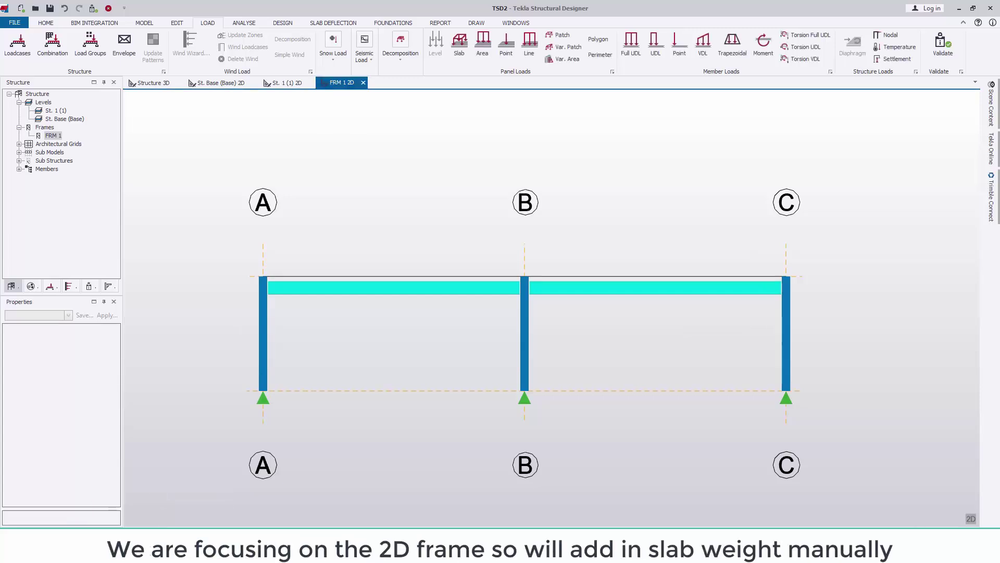
left_click(161, 515)
left_click(217, 495)
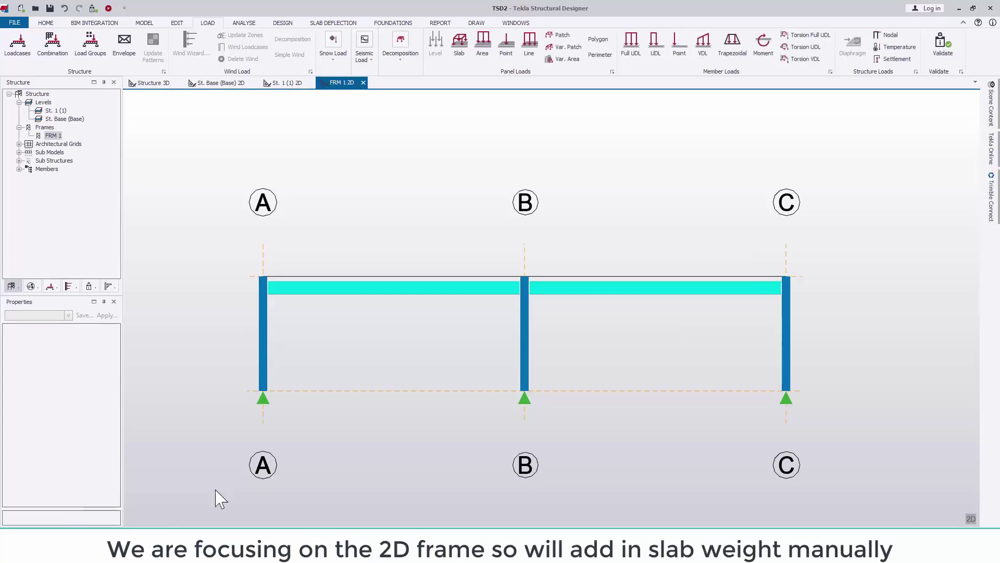
left_click(632, 52)
left_click(89, 372)
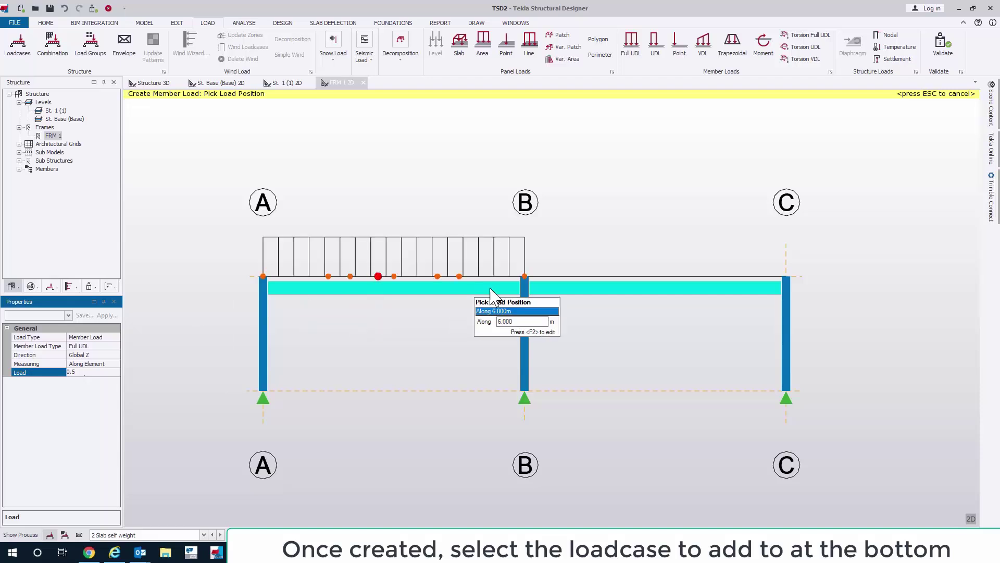
left_click(401, 295)
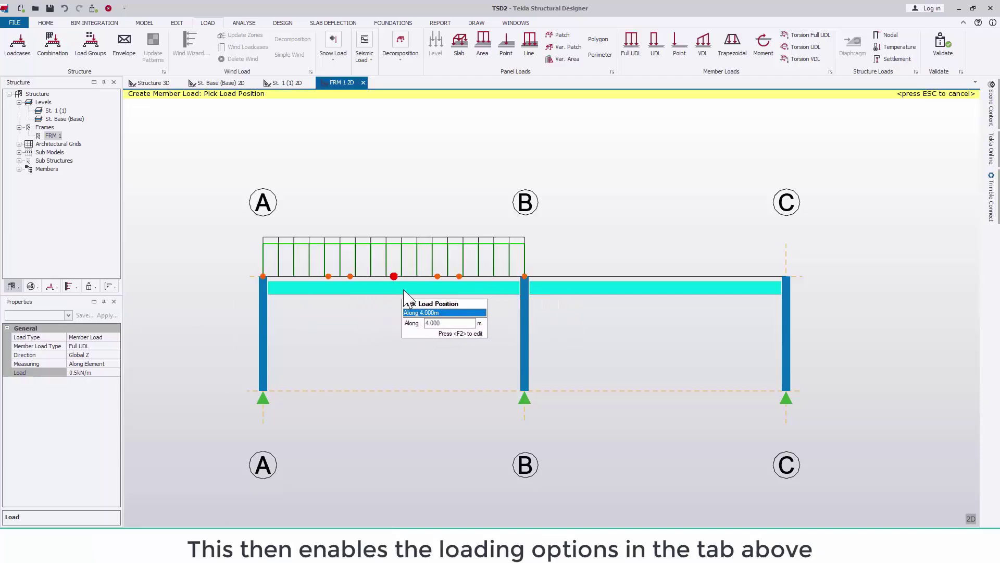
left_click(649, 294)
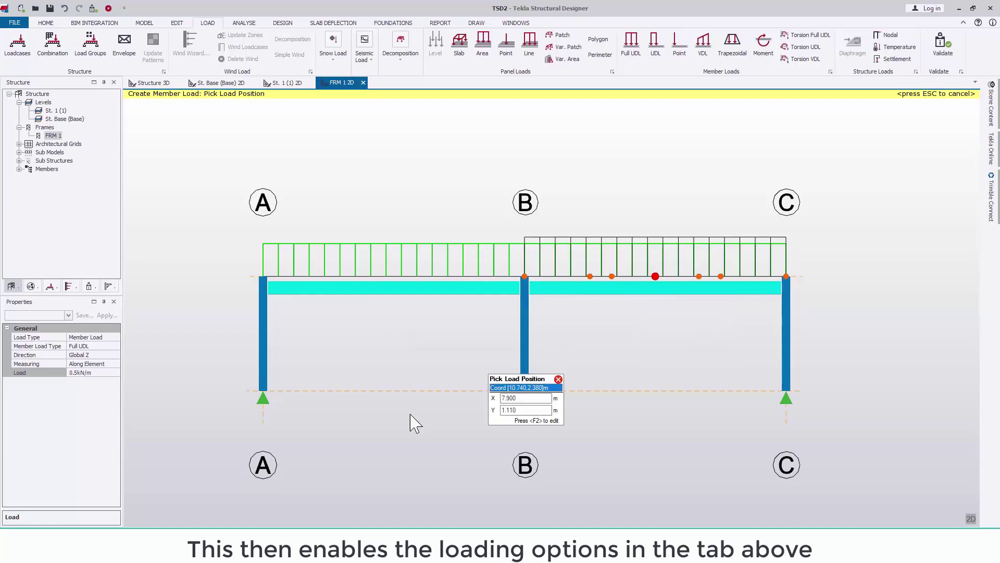
left_click(125, 533)
left_click(118, 501)
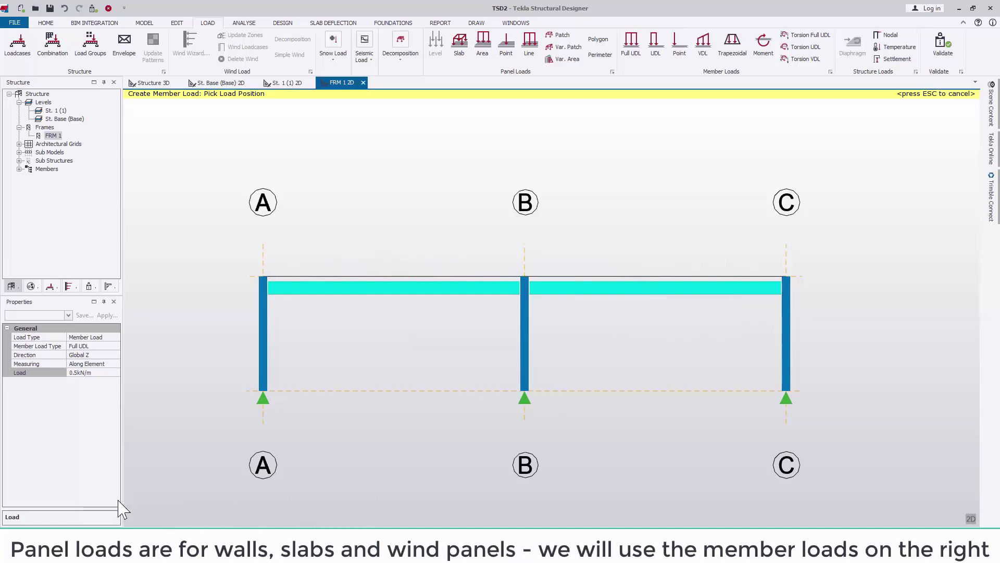
Place a partial 1.5 kN/m UDL along the left beam
left_click(655, 42)
left_click(83, 372)
type("1.5")
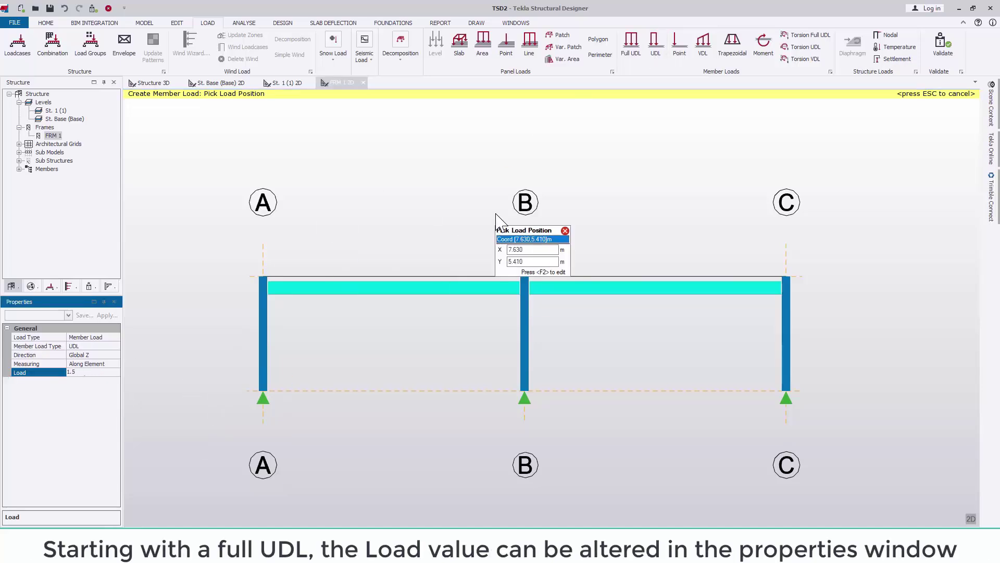
left_click(525, 276)
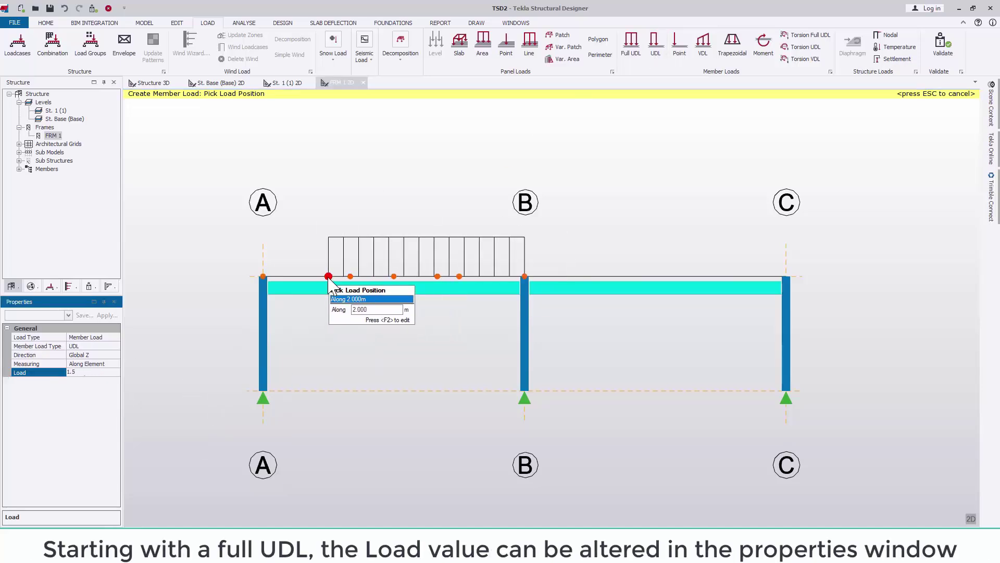
left_click(328, 276)
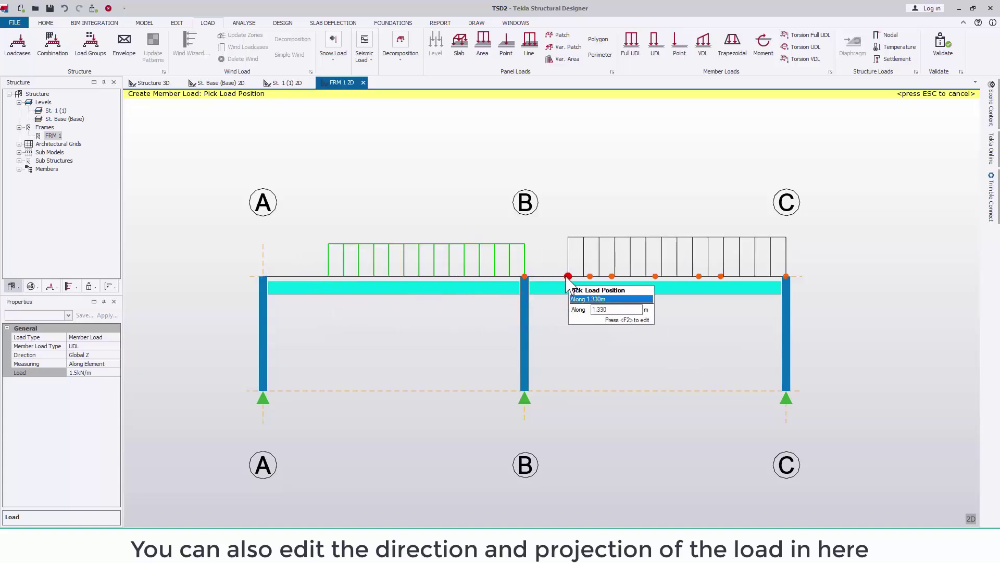
Add a partial UDL on the right beam from 1.3 m to 6.89 m along
key("F2")
type("1.3")
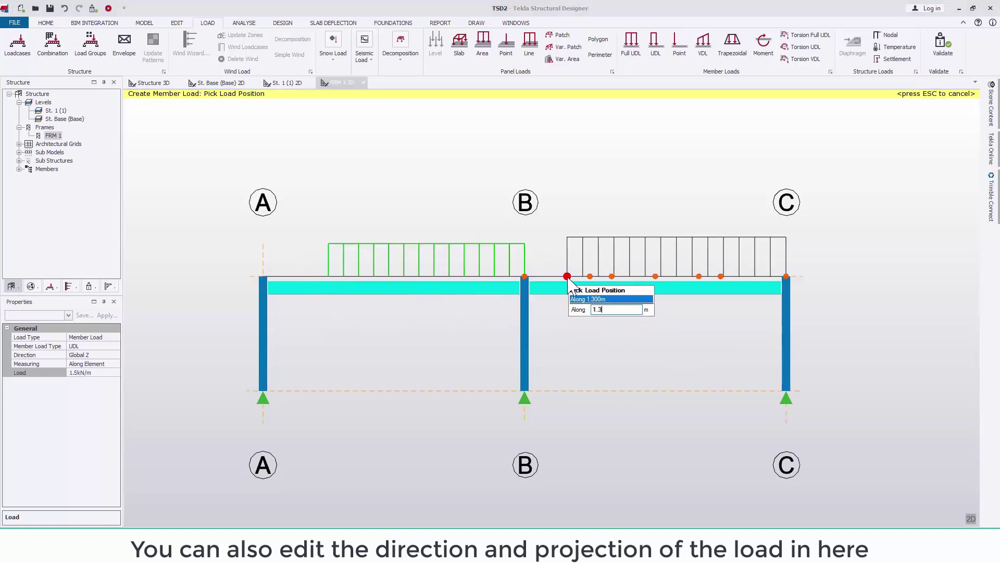
key("Return")
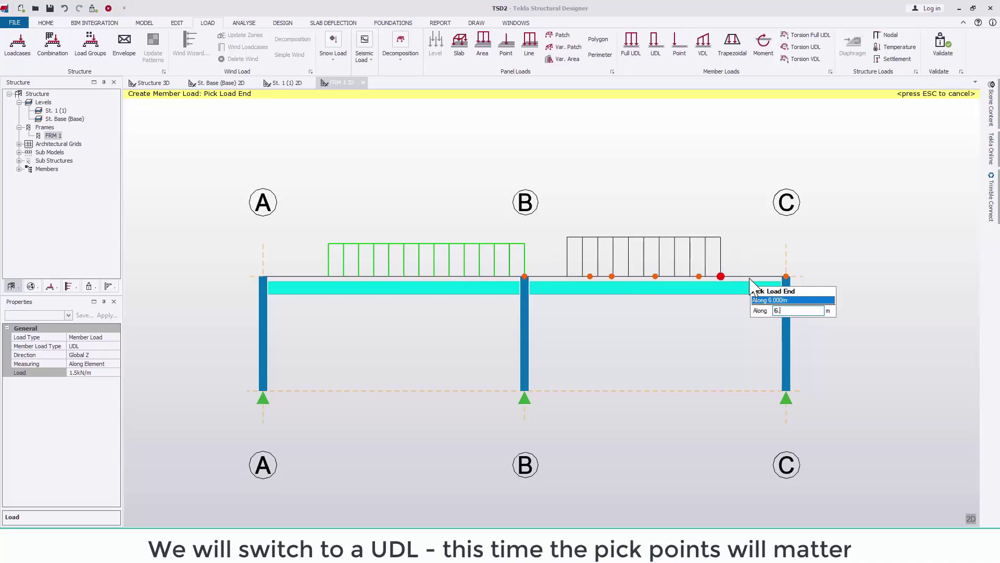
left_click(750, 278)
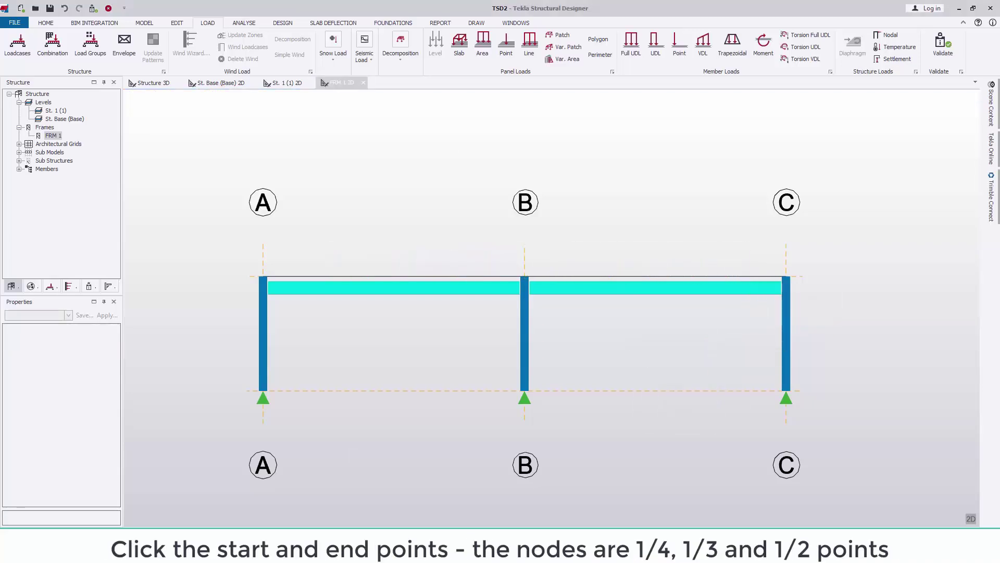
Try the Trapezoidal load type, then apply a Full UDL continuously across both beams
left_click(732, 44)
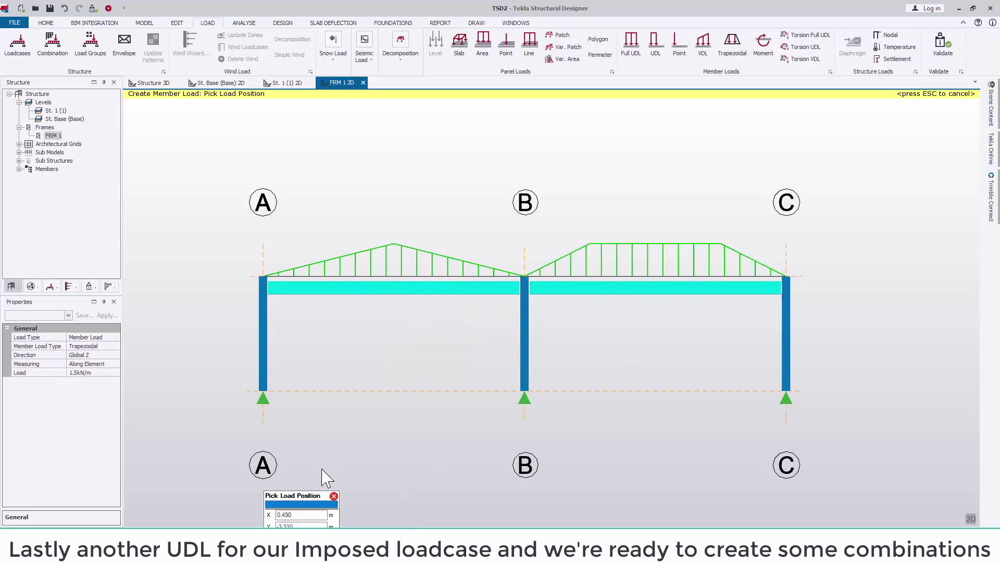
left_click(631, 45)
left_click(397, 290)
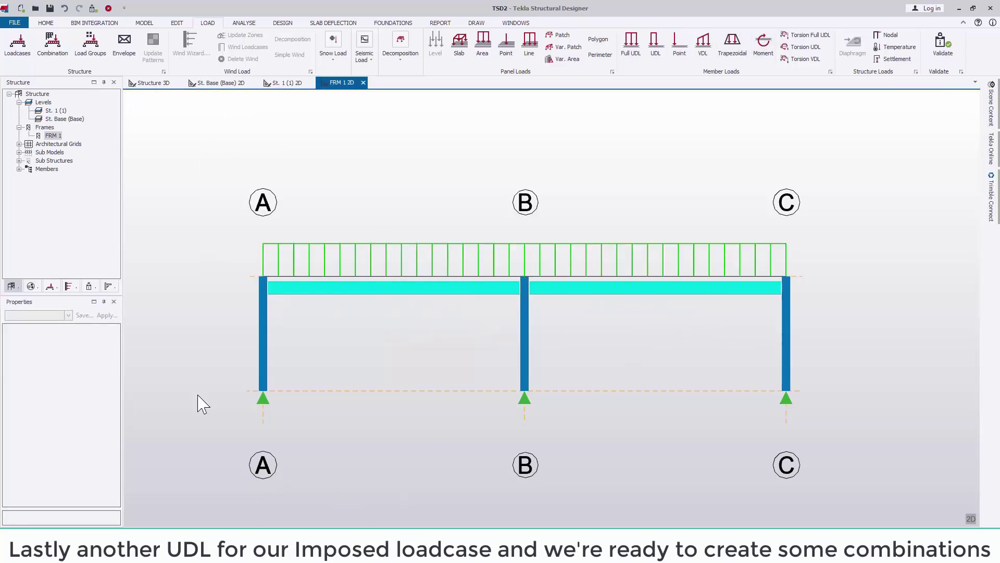
Generate combinations with EQU, GEO, Accidental and Seismic excluded, producing STR 1.35G+1.5Q+1.5RQ
left_click(52, 44)
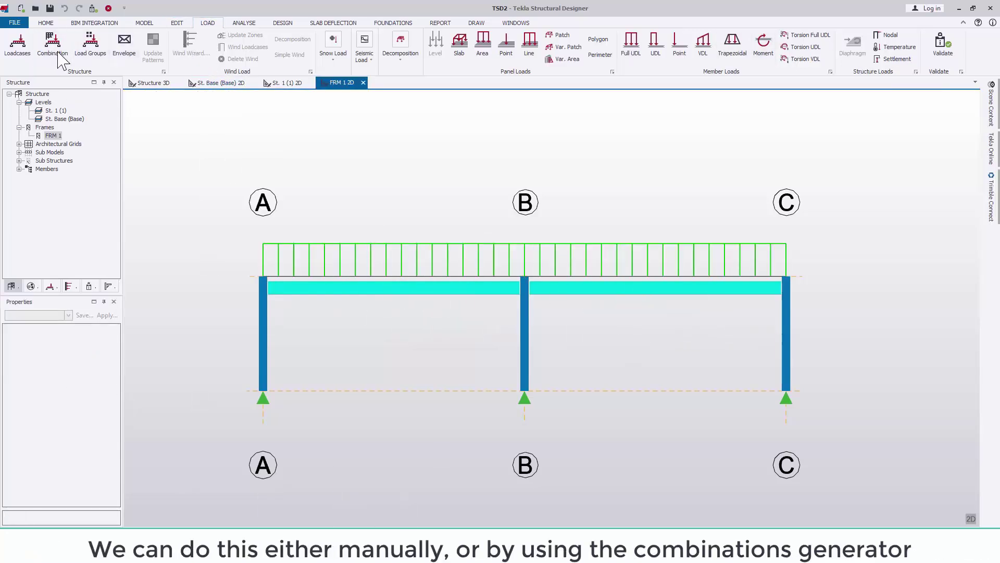
left_click(729, 401)
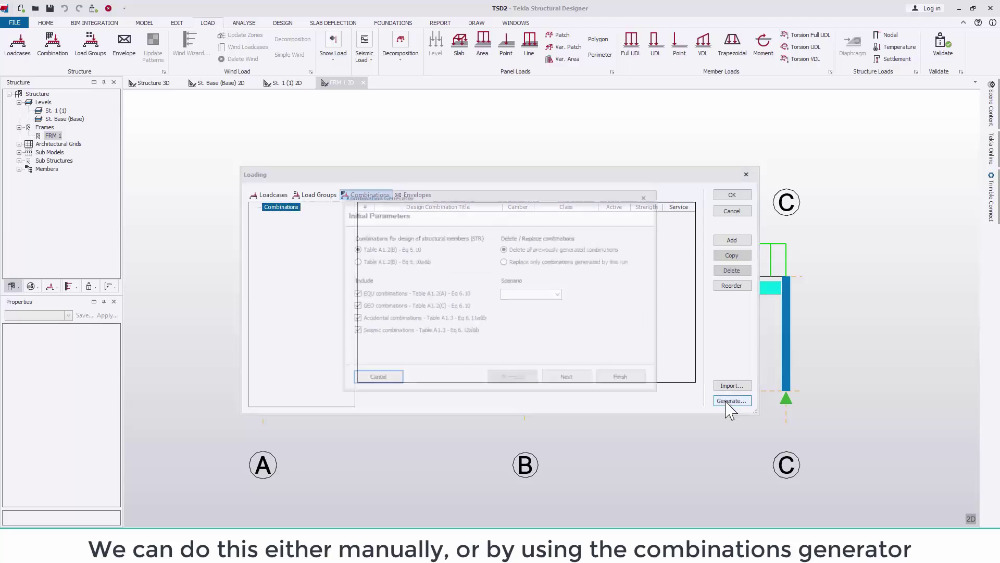
left_click(355, 293)
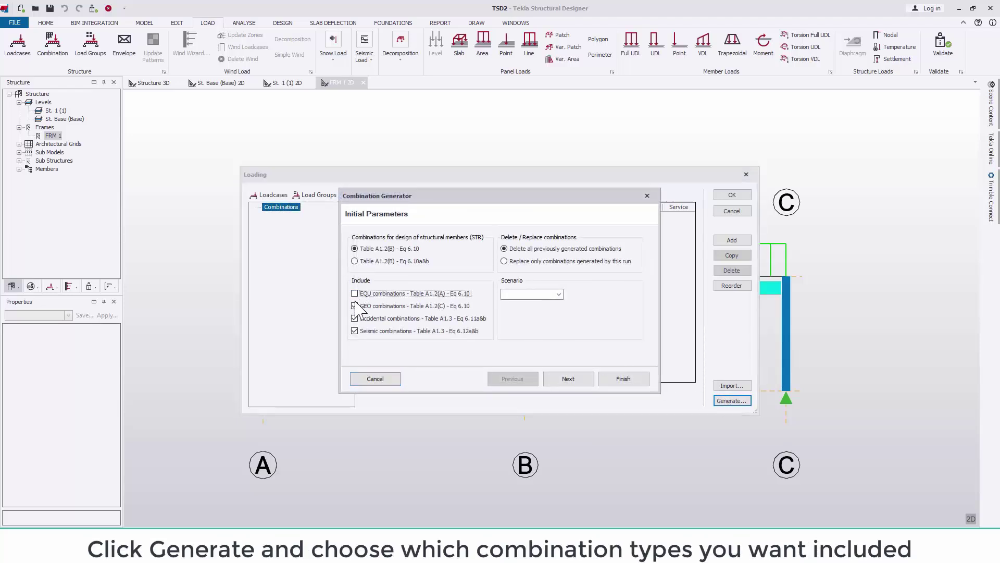
left_click(355, 306)
left_click(355, 318)
left_click(355, 330)
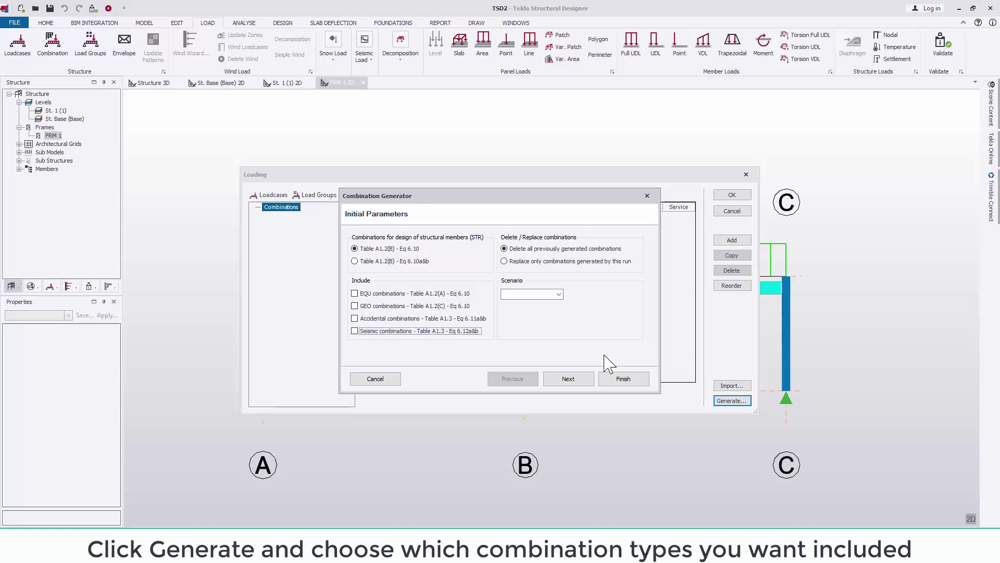
left_click(617, 381)
Review the combination factors: 1.350 on the permanent loadcases and 1.500 on Imposed
left_click(312, 216)
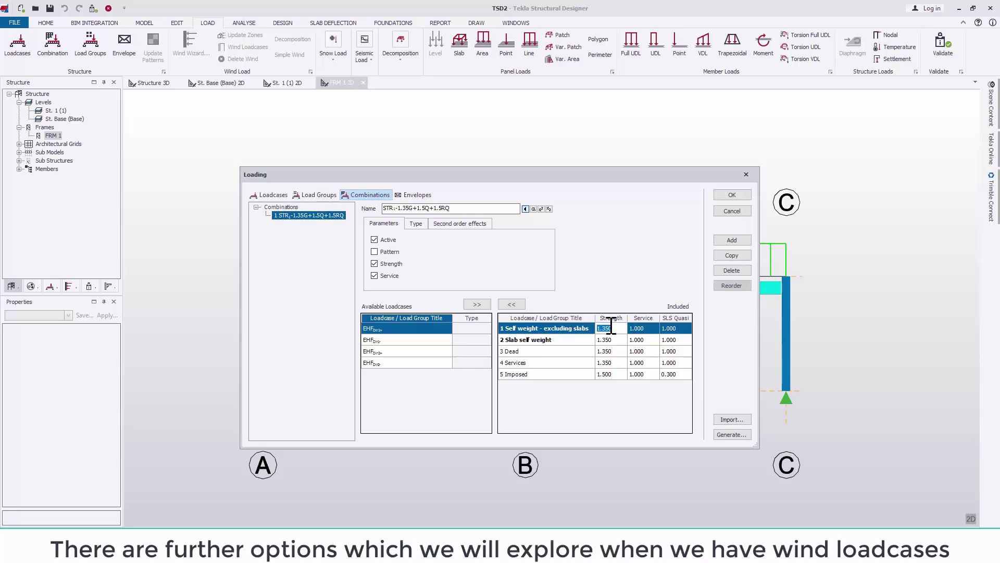
left_click(624, 327)
left_click(611, 374)
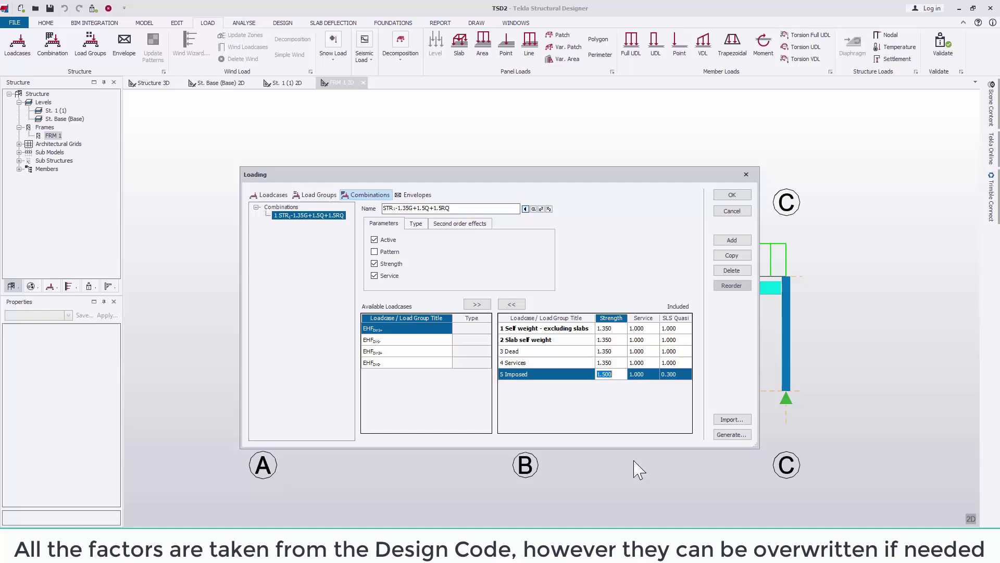
Run a 1st Order Linear analysis including the STR combination
left_click(732, 194)
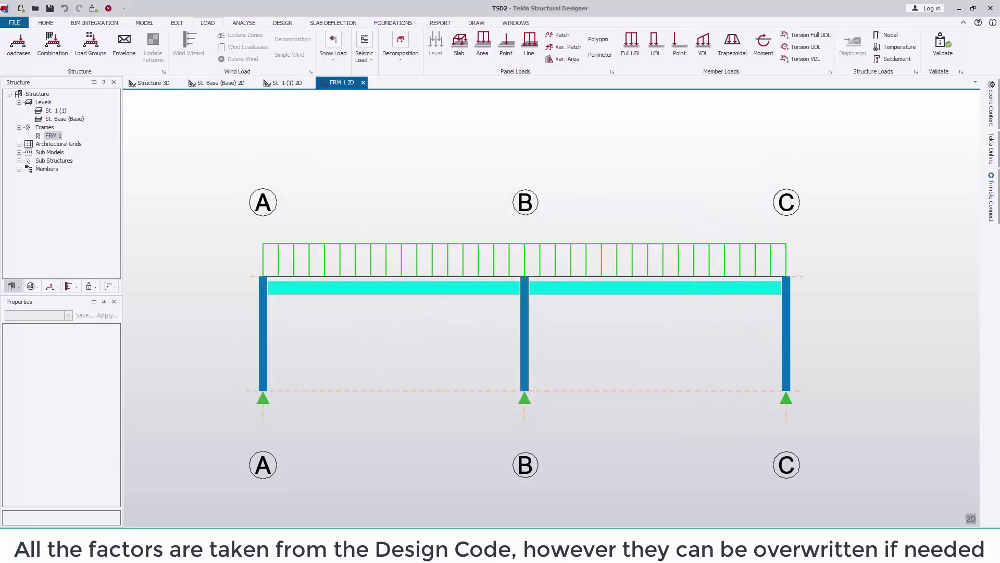
left_click(244, 23)
left_click(69, 38)
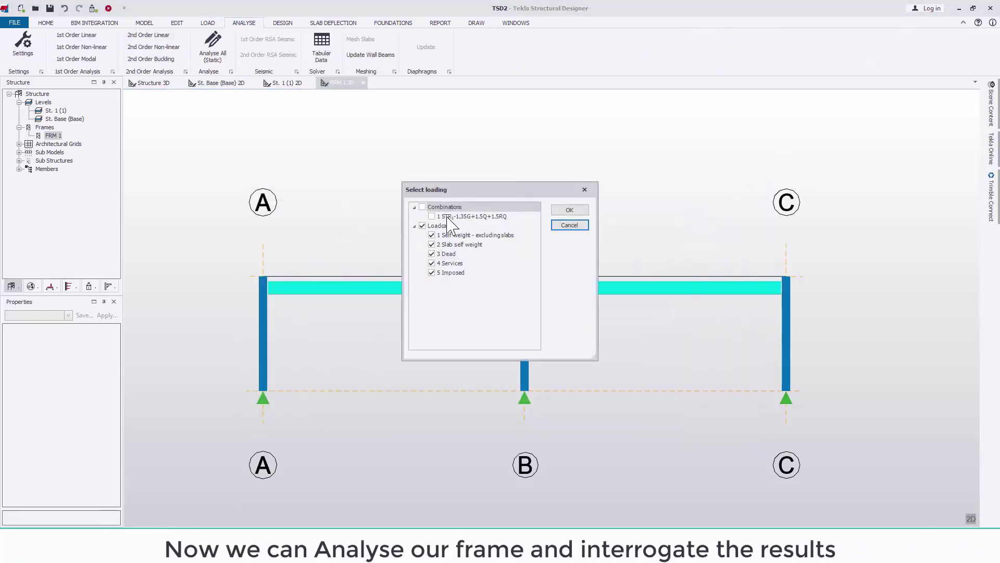
left_click(426, 206)
left_click(569, 209)
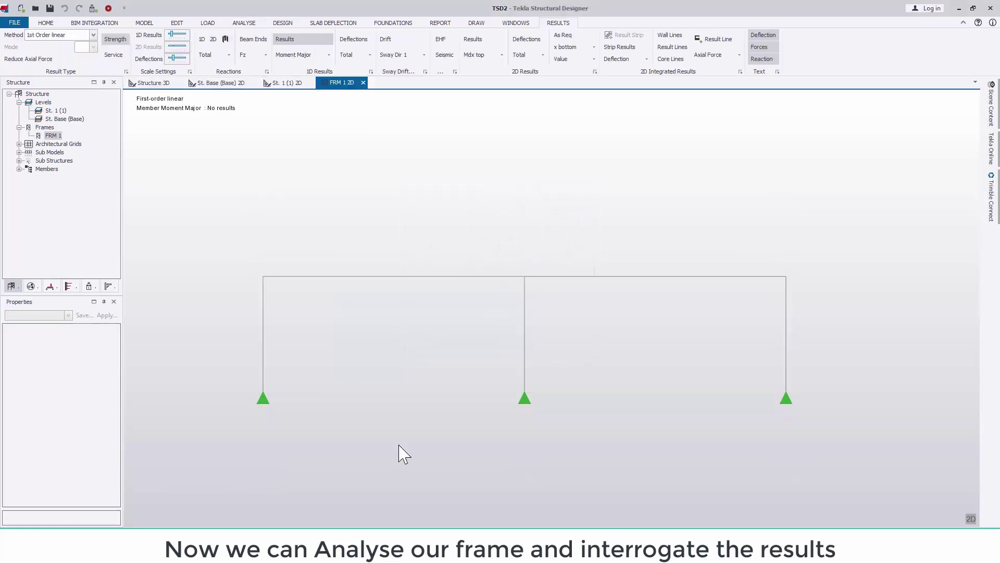
Display the Shear Major, Axial Force, Torsion and Deflection result diagrams
left_click(328, 54)
left_click(308, 79)
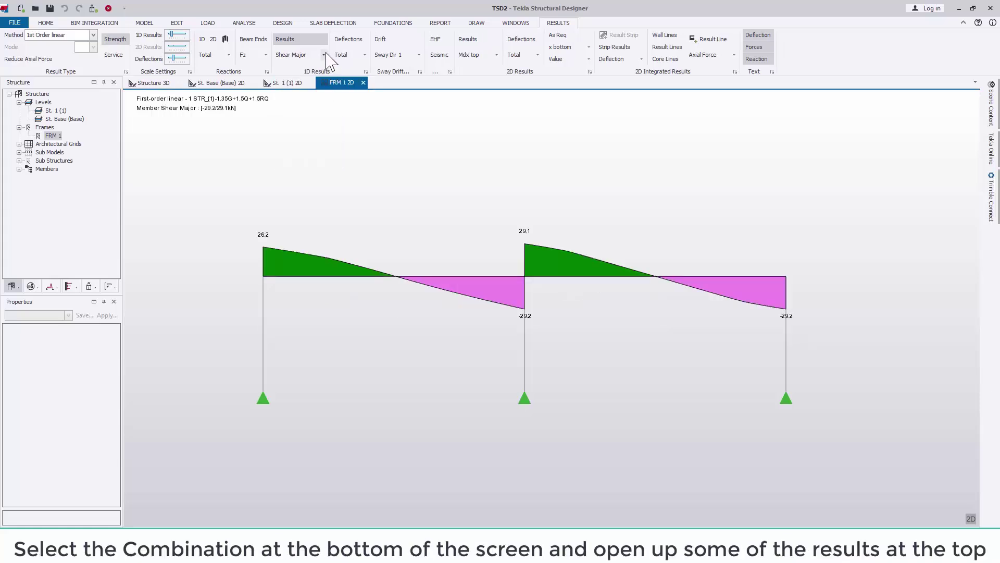
left_click(324, 55)
left_click(319, 67)
left_click(321, 56)
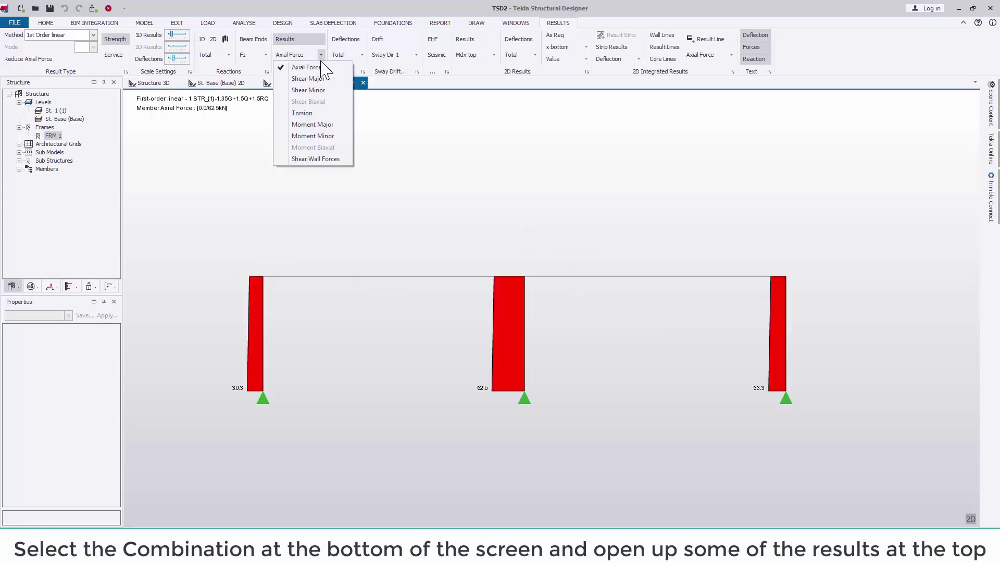
left_click(322, 113)
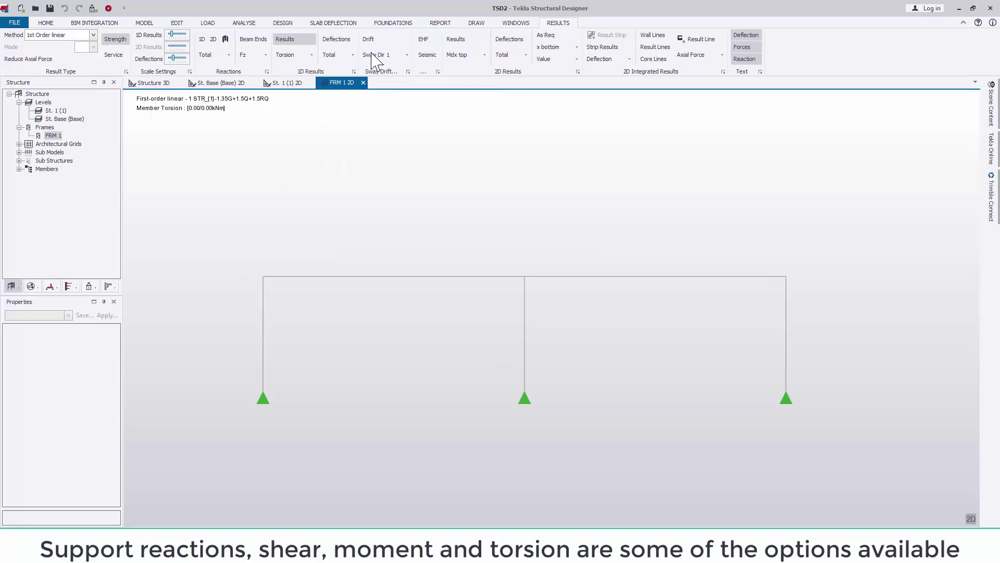
left_click(338, 39)
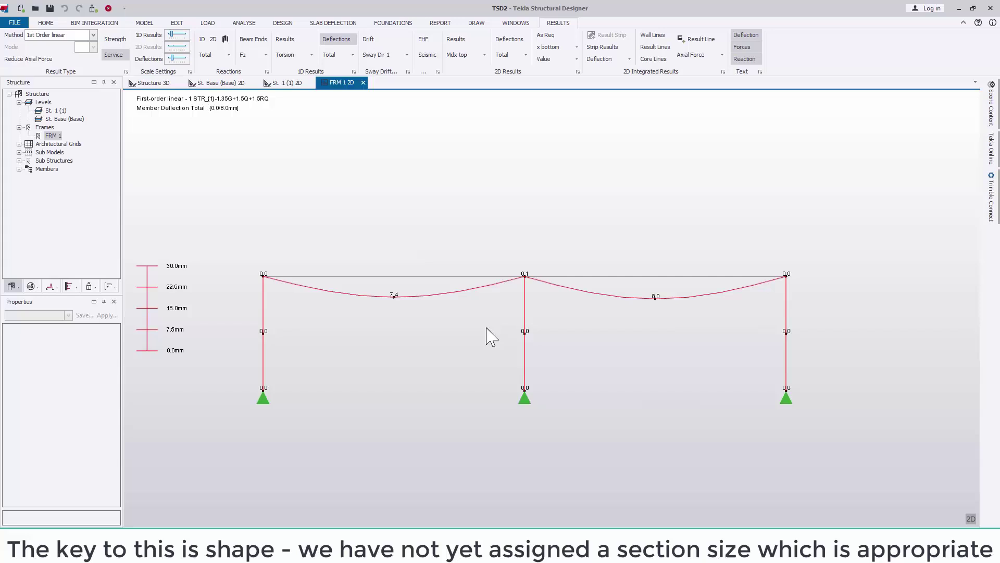
left_click(283, 23)
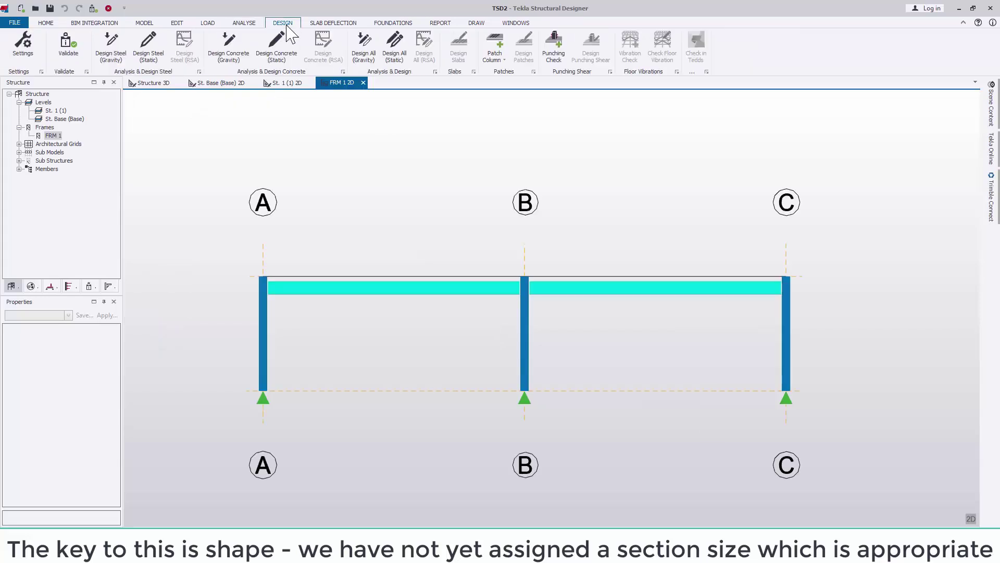
Run Design All (Gravity) so every FRM 1 member passes, with the left beam at UB 254x146x31
left_click(368, 52)
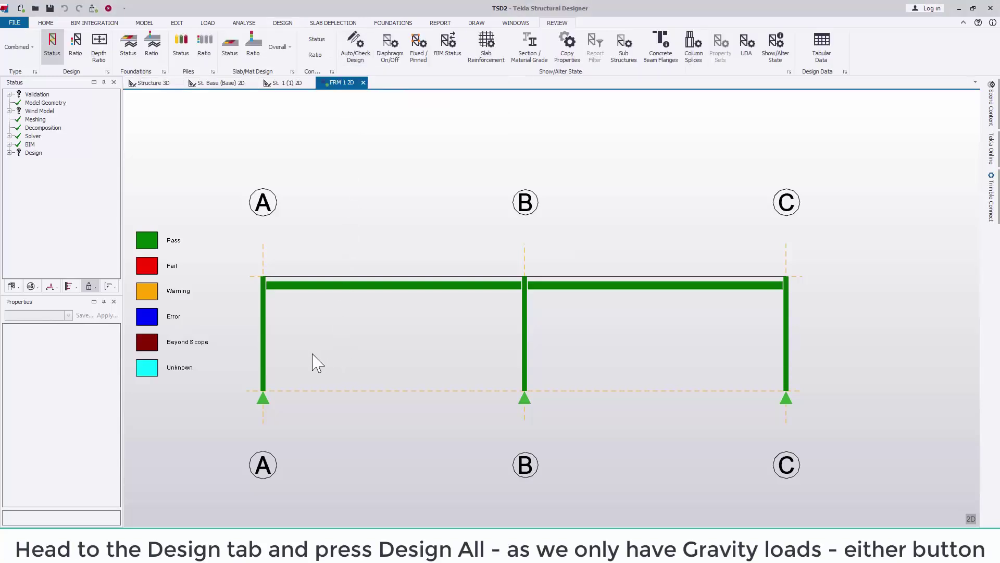
mouse_move(315, 287)
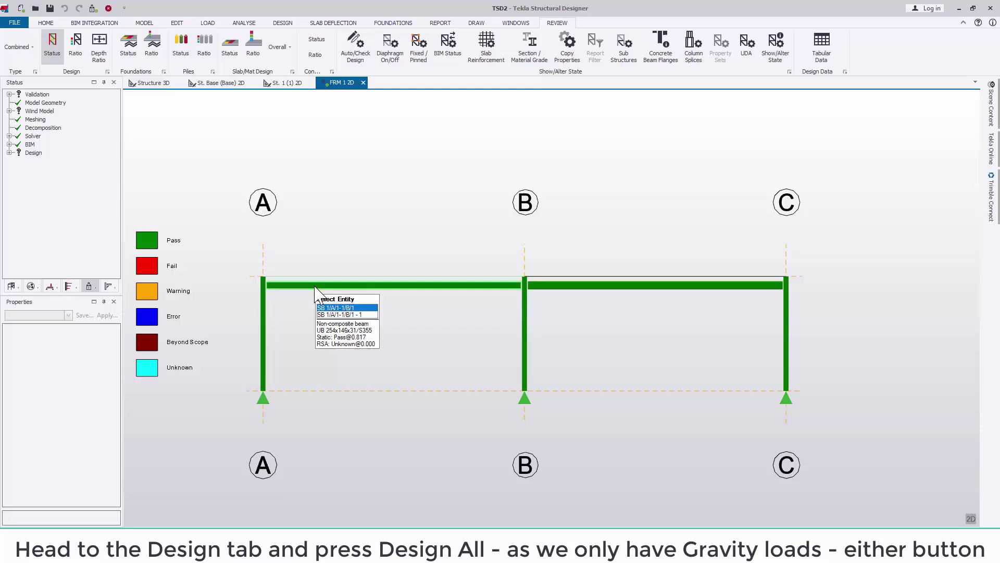
right_click(315, 287)
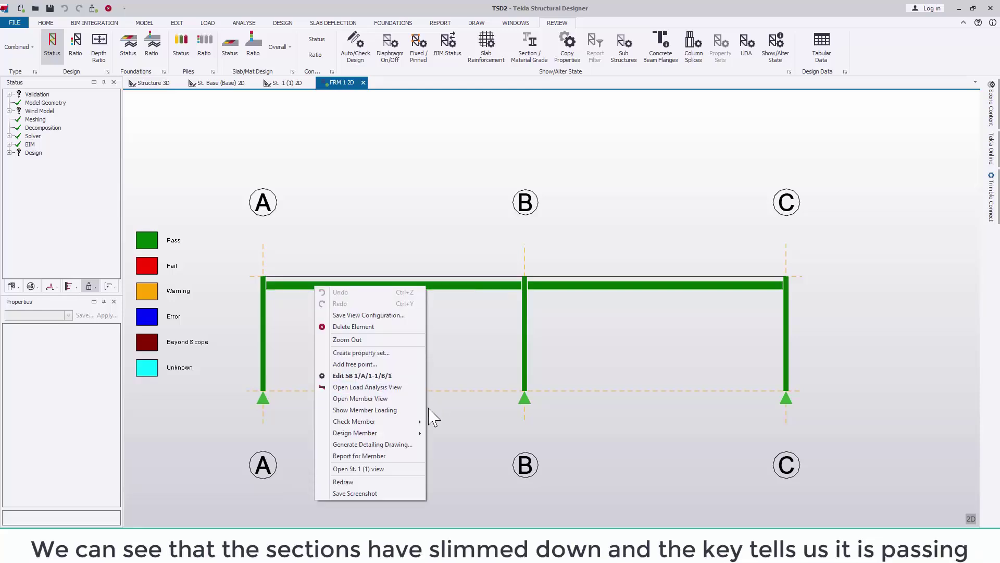
Check the UB 254x146x31 left beam, reviewing Deflection Dead (0.817) and Buckling Shear Web details
left_click(451, 428)
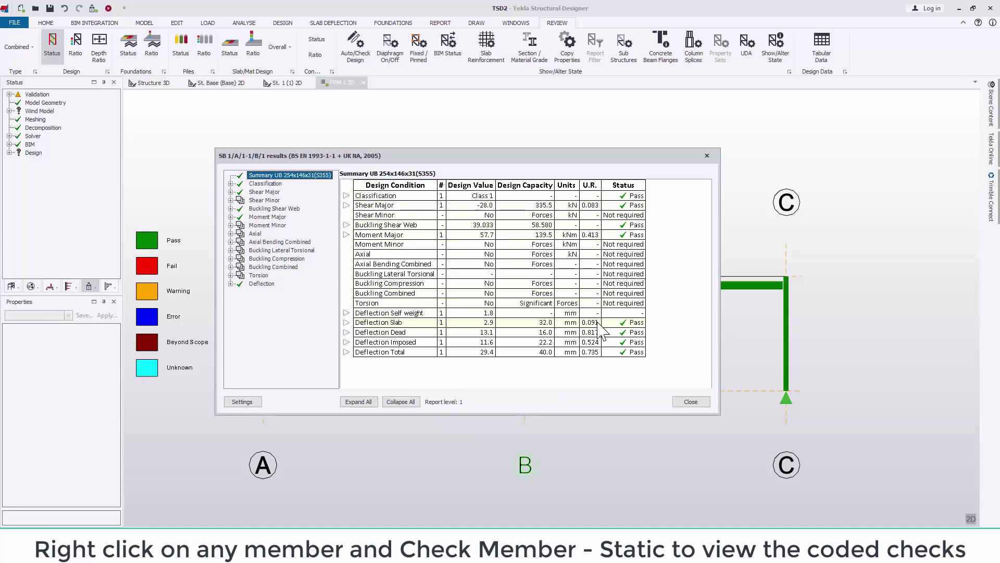
left_click(346, 332)
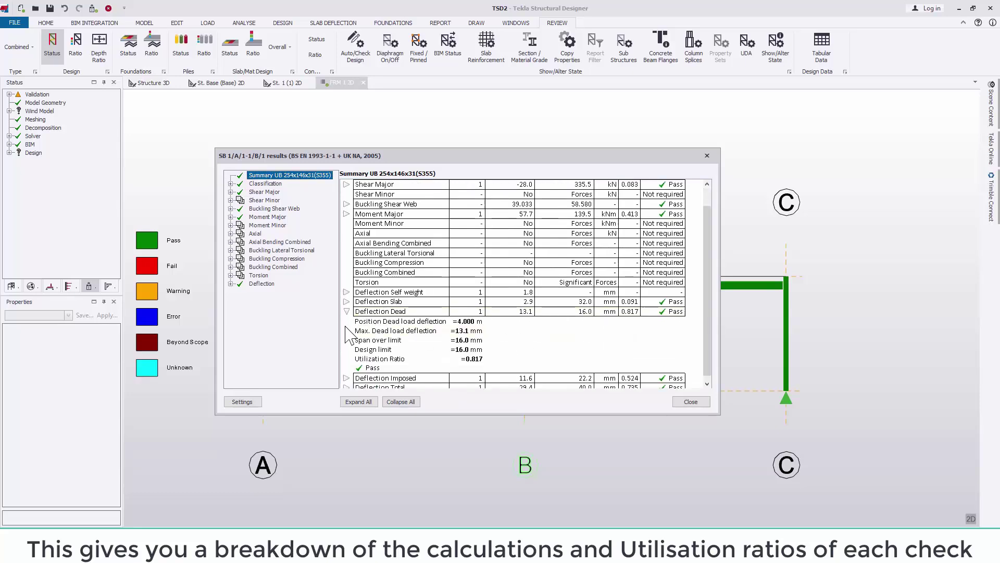
left_click(230, 284)
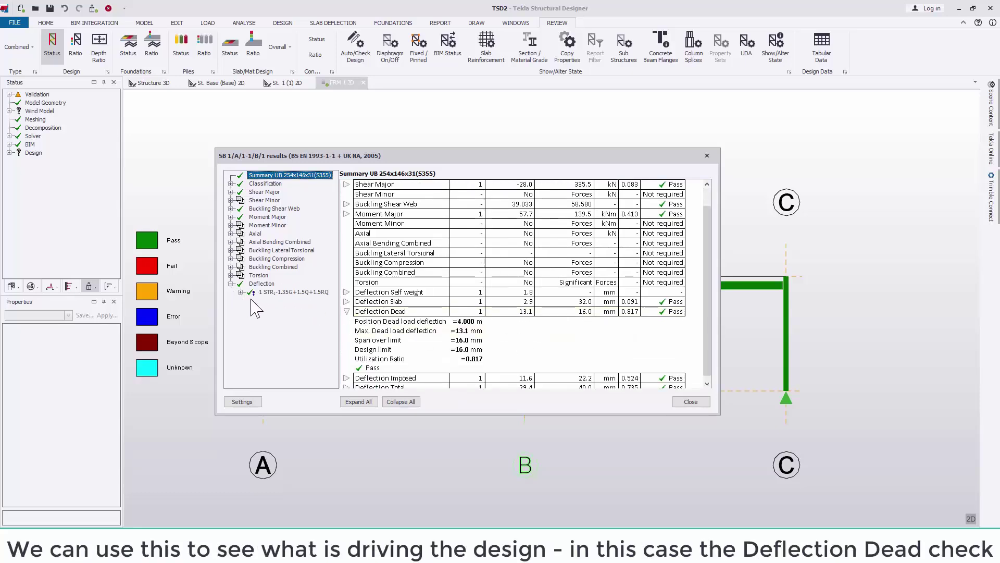
left_click(241, 292)
left_click(251, 301)
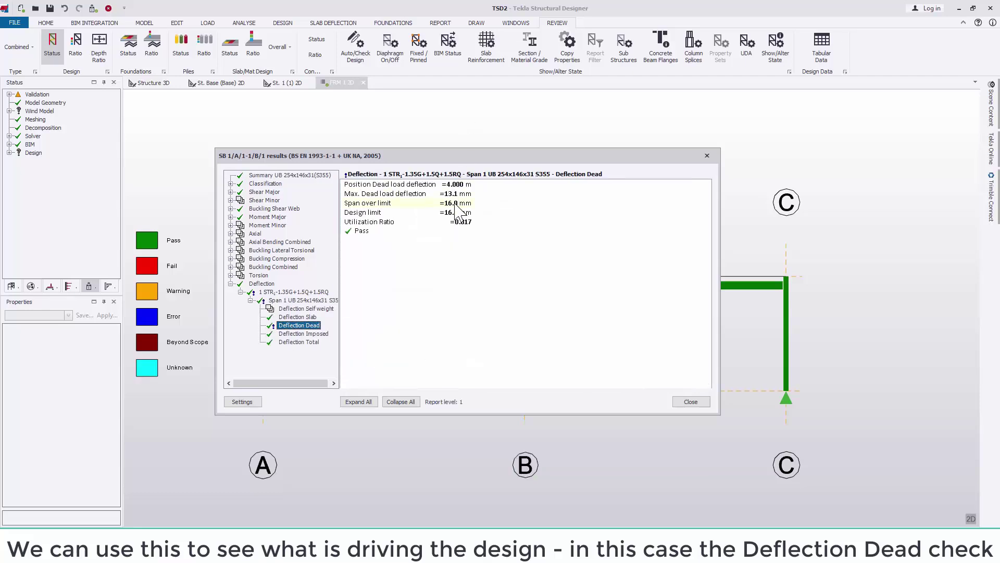
left_click(278, 208)
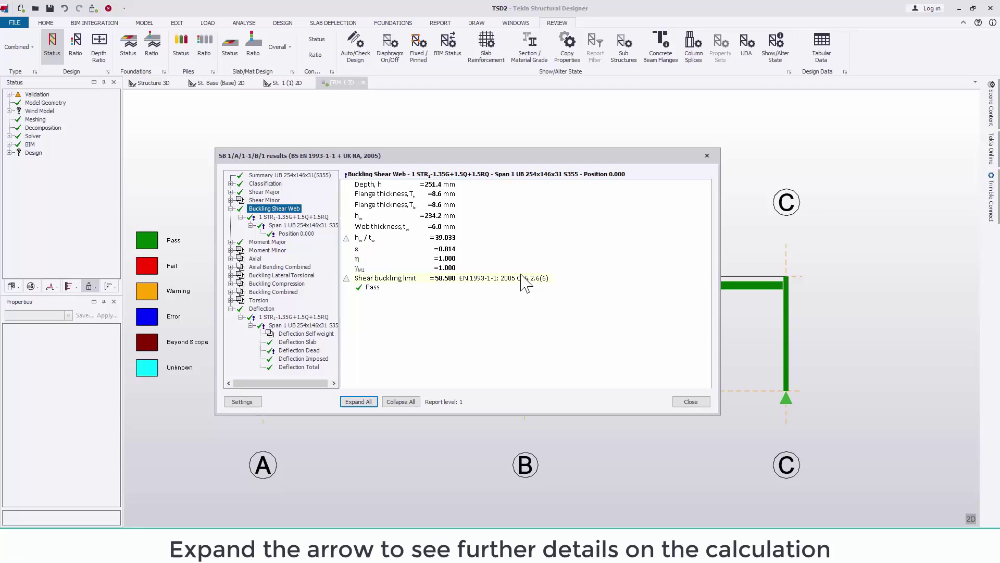
left_click(704, 401)
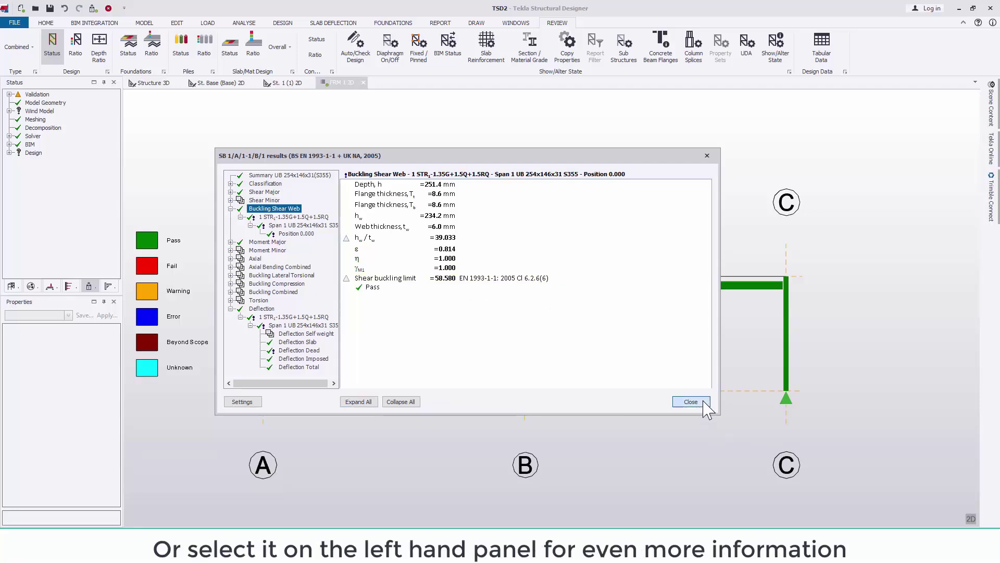